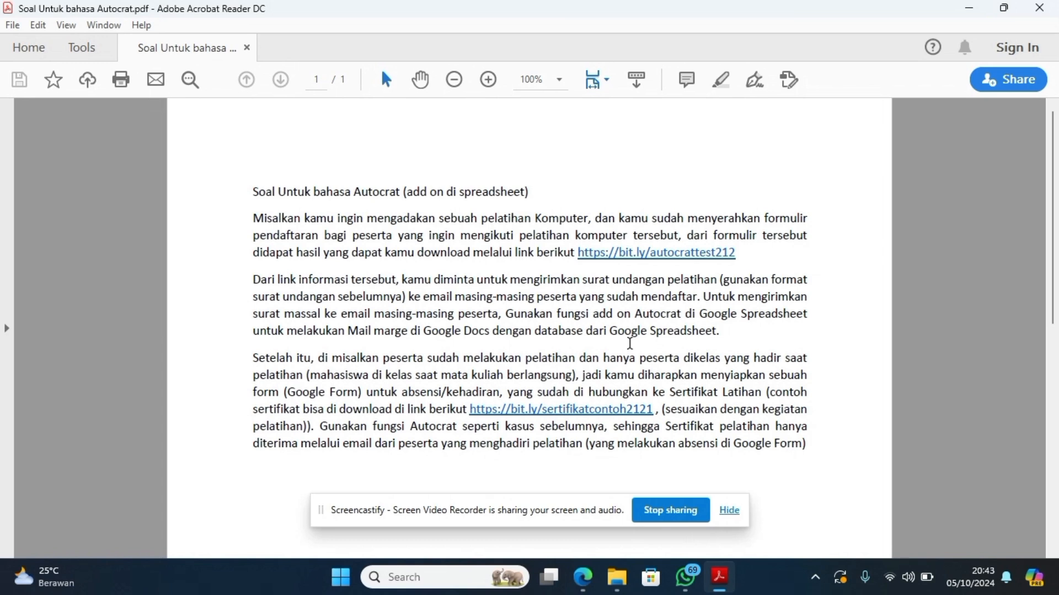
- Switch to My Drive in Edge and open "Form Untuk Penugasan Kelas C (Praktikum Komputer) (Responses) (2).xlsx"
mouse_move(584, 577)
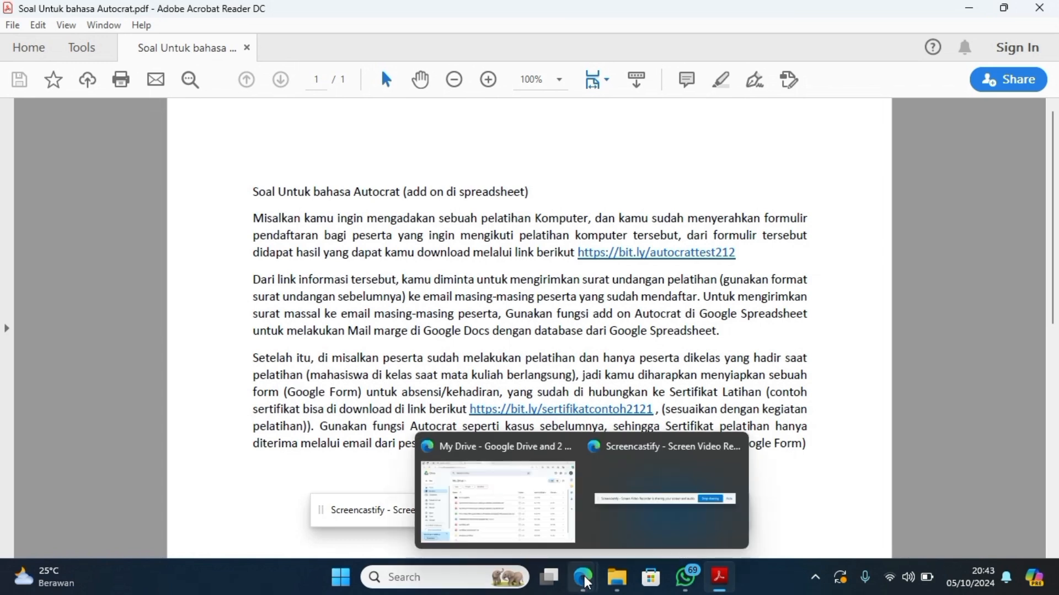
click(543, 530)
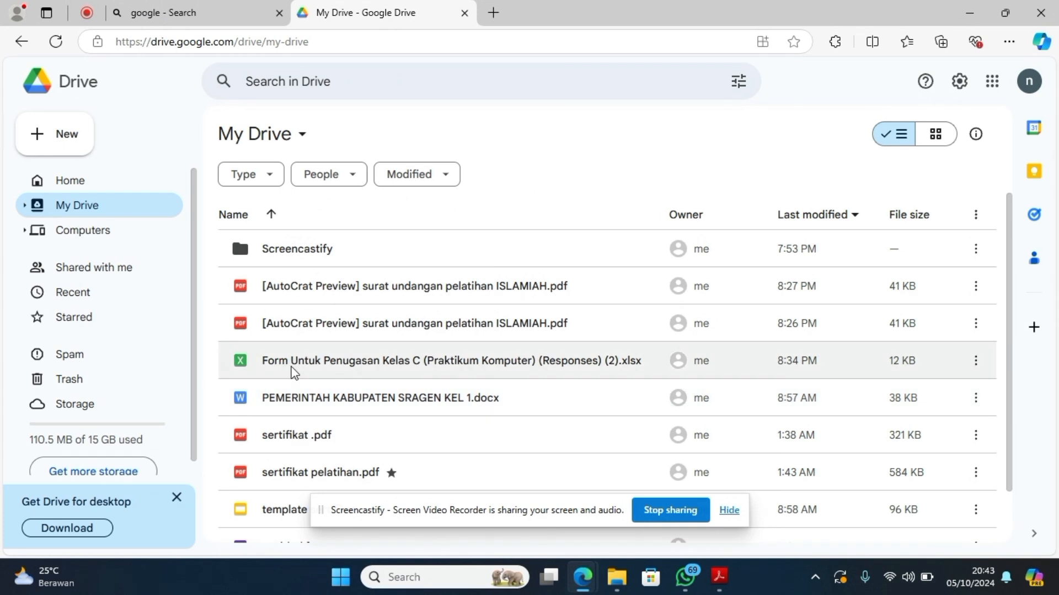
click(294, 371)
double_click(294, 372)
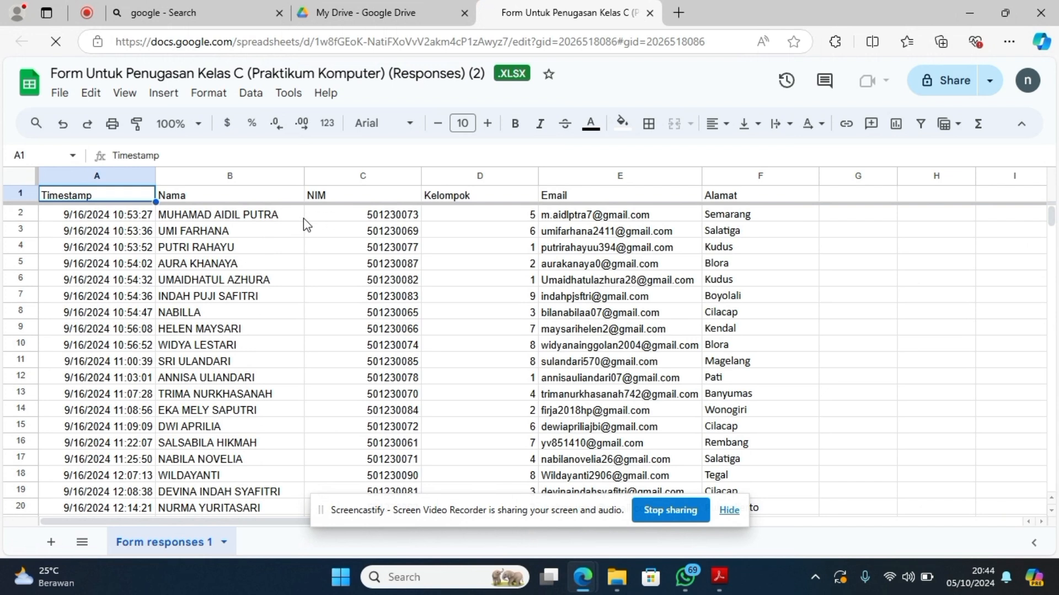
- Examine the Nama, Email and Alamat columns in the form responses sheet
click(276, 195)
click(568, 197)
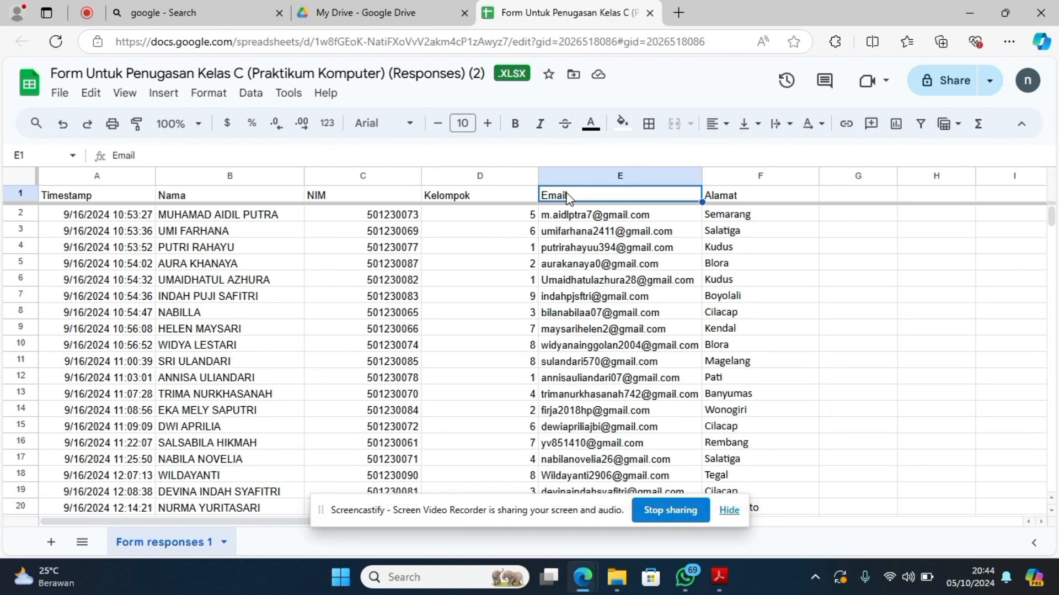
click(722, 196)
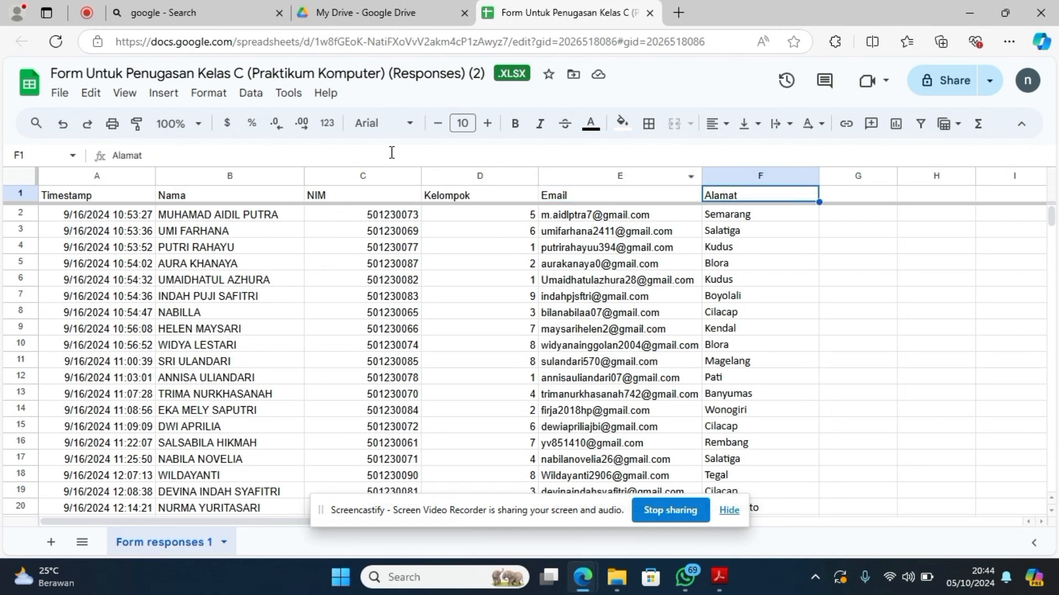
- Create a new blank Google Sheets spreadsheet from My Drive
click(364, 14)
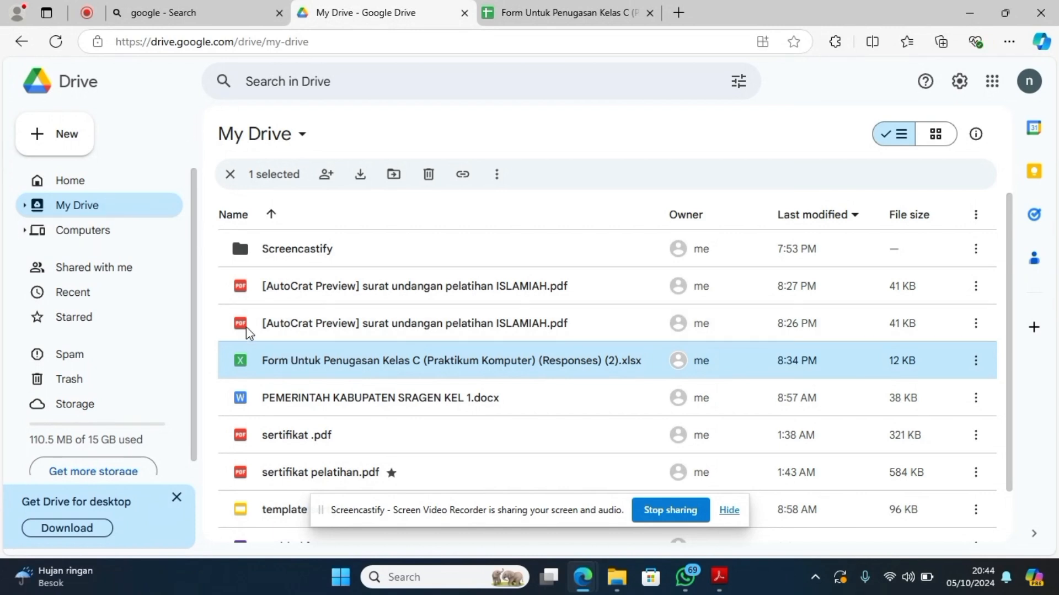
click(61, 145)
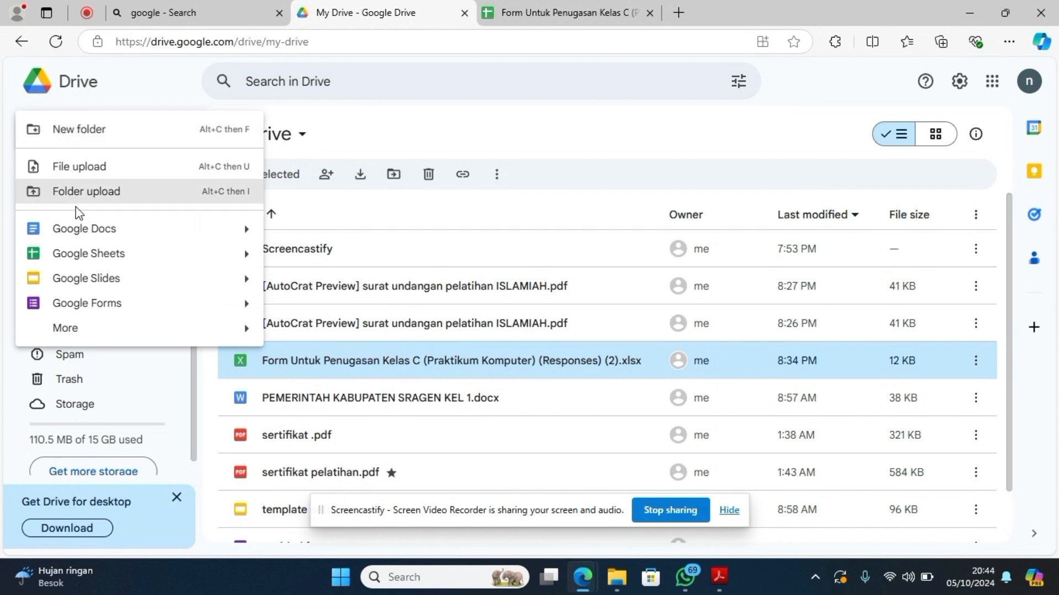
click(93, 255)
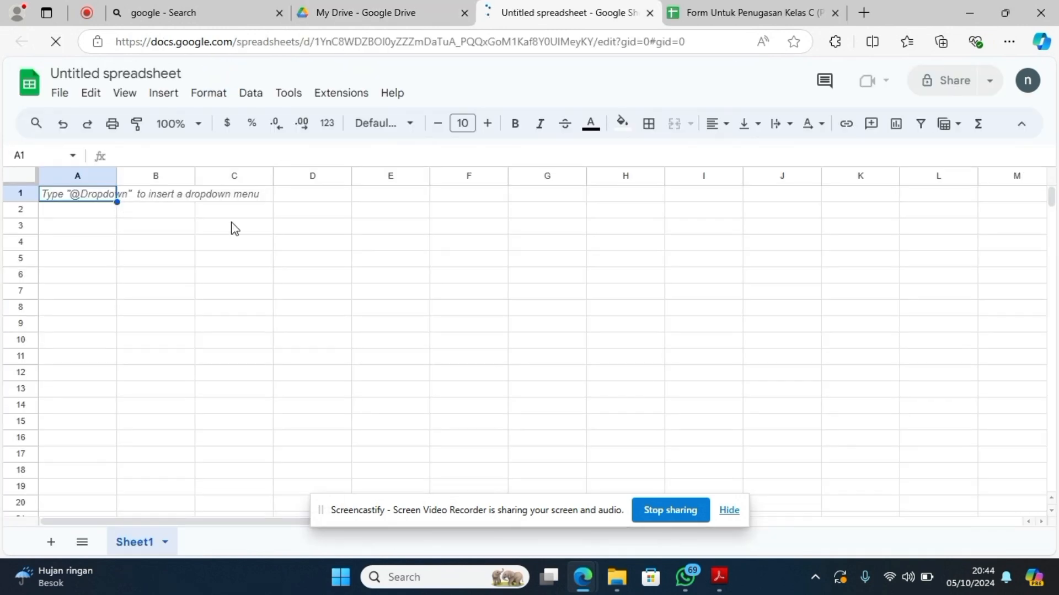
- Copy the Nama data B1:B24 from the form responses into column A of the new spreadsheet and widen that column to fit
click(732, 17)
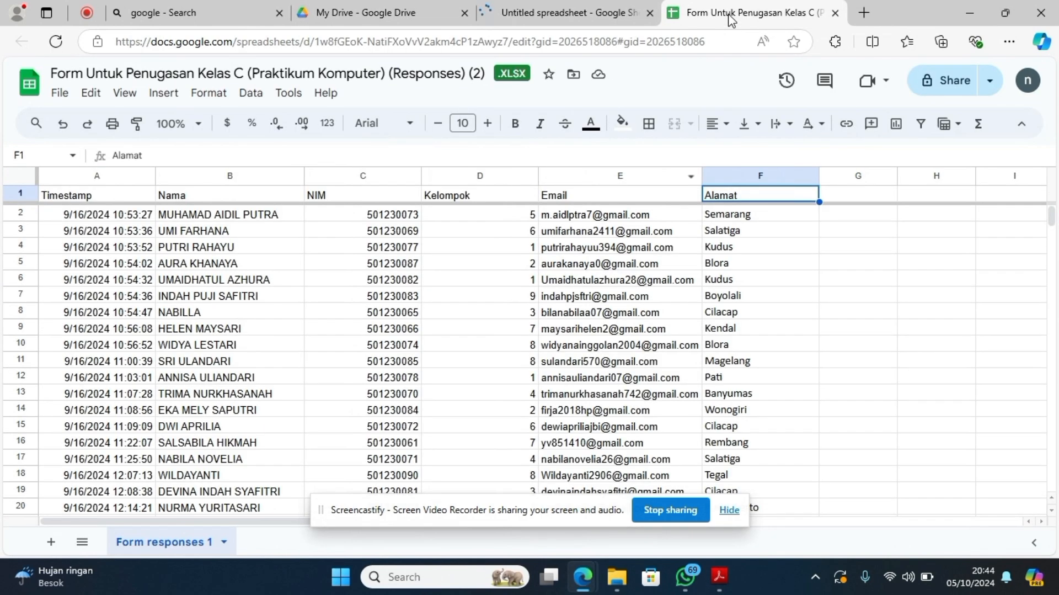
click(223, 197)
drag(223, 199, 239, 330)
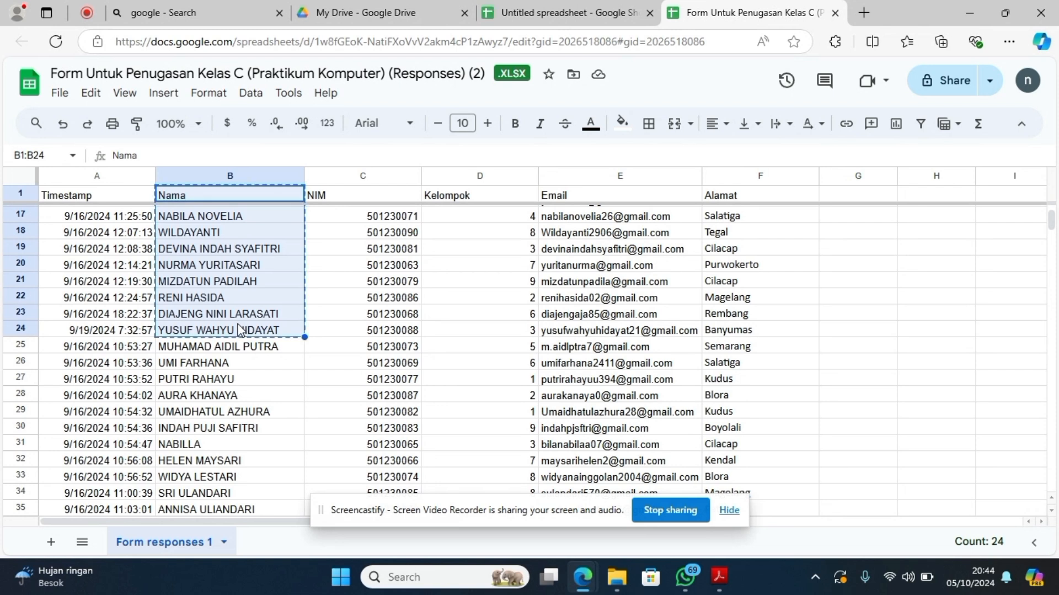
click(556, 16)
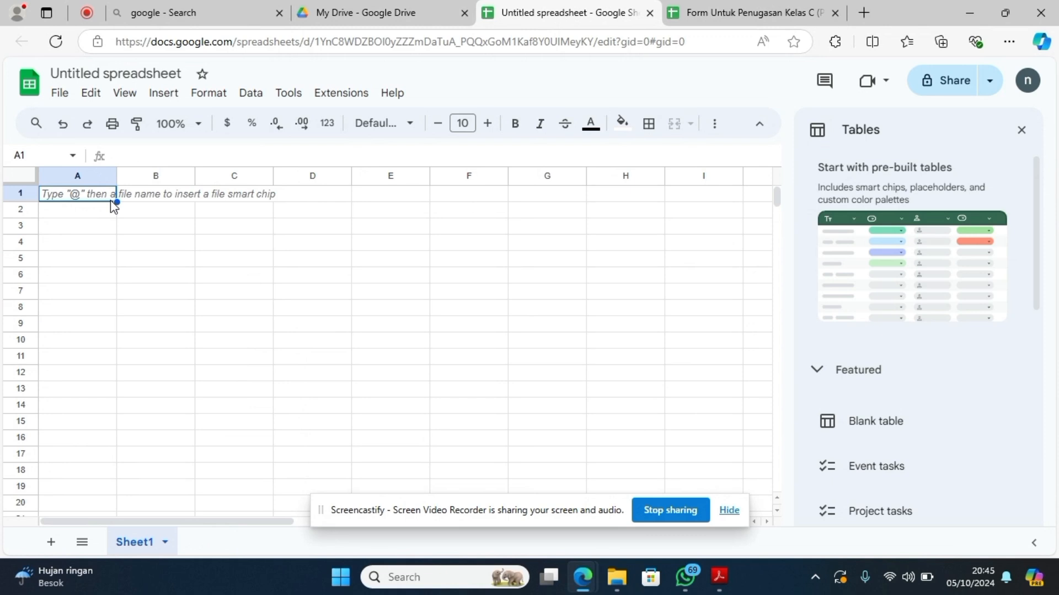
key(ctrl+v)
drag(116, 176, 177, 177)
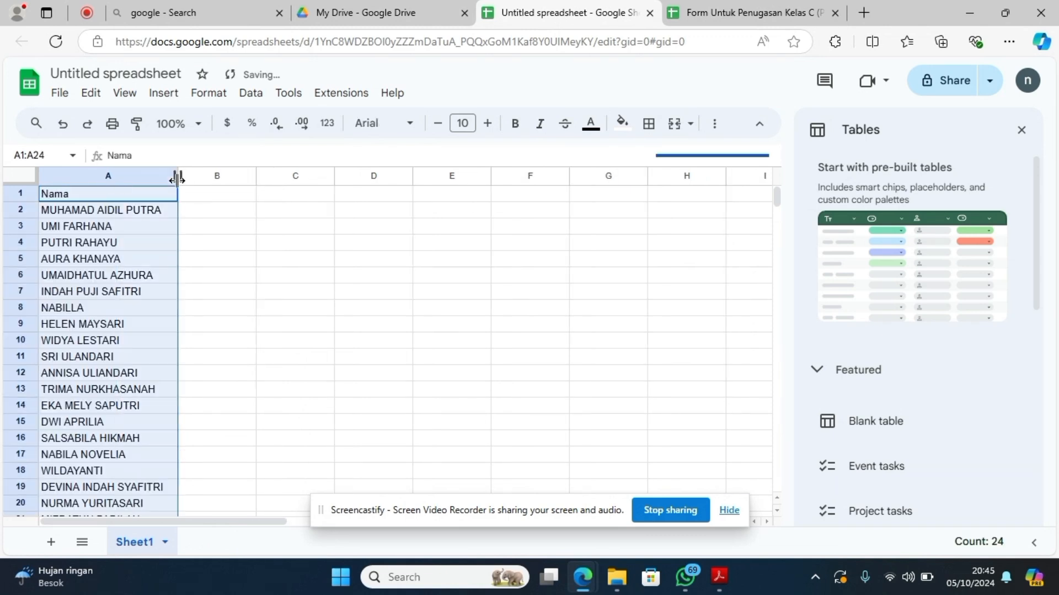
- Copy the Alamat data F1:F24 from the form responses into column B of the new spreadsheet
click(229, 178)
click(750, 12)
drag(722, 199, 747, 331)
key(ctrl+c)
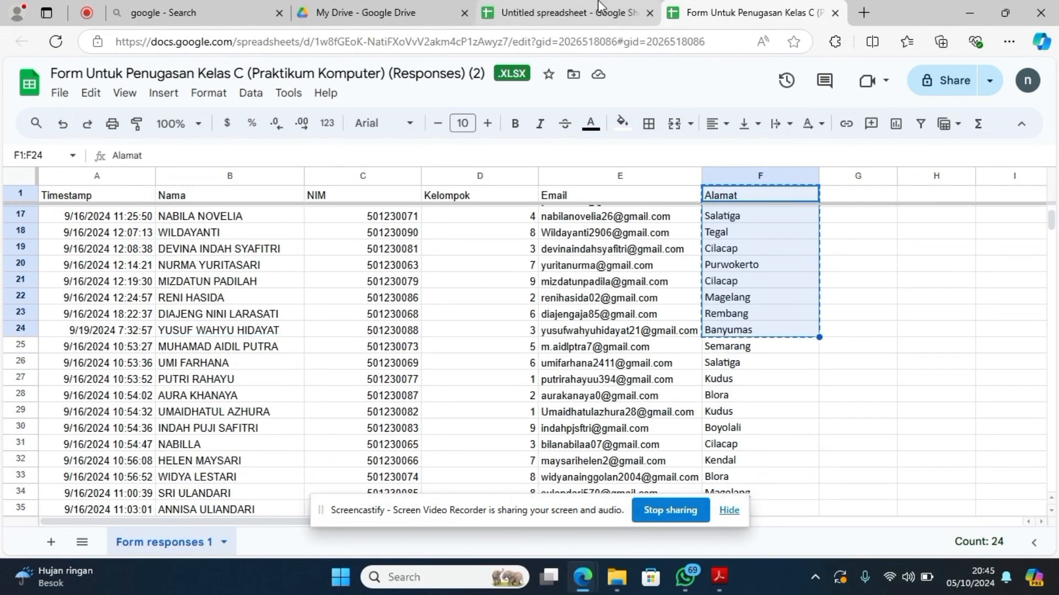
click(600, 5)
key(ctrl+v)
- Copy the Email column, header through row 24, from the form responses into column C of the new spreadsheet and widen it
click(282, 177)
click(792, 19)
drag(596, 195, 619, 395)
key(ctrl+c)
click(557, 17)
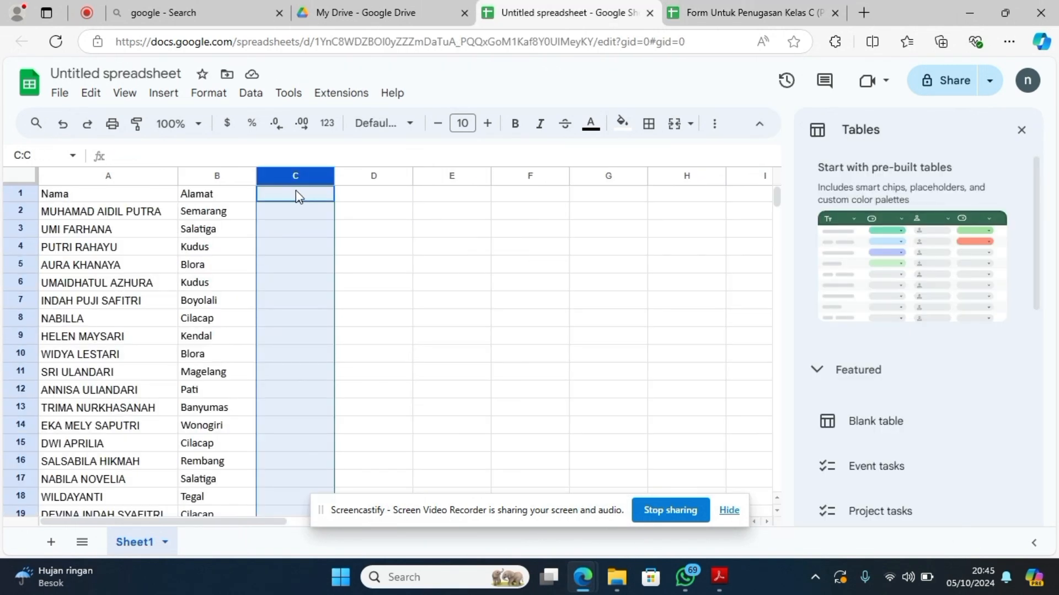
key(ctrl+v)
drag(334, 176, 424, 177)
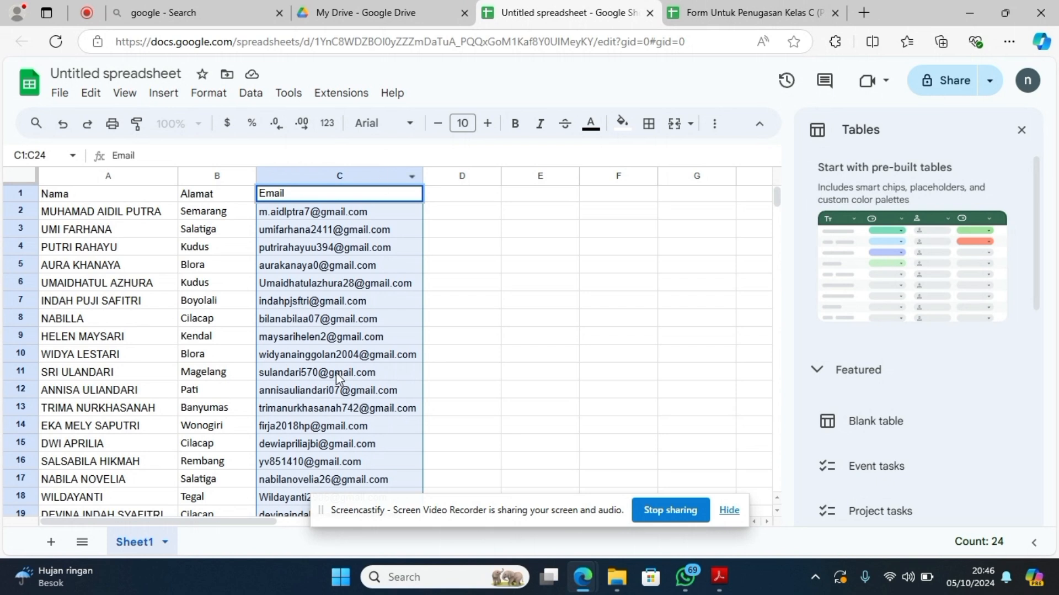
- Open the invitation letter "PEMERINTAH KABUPATEN SRAGEN KEL 1.docx" from My Drive at its recipient block
click(360, 7)
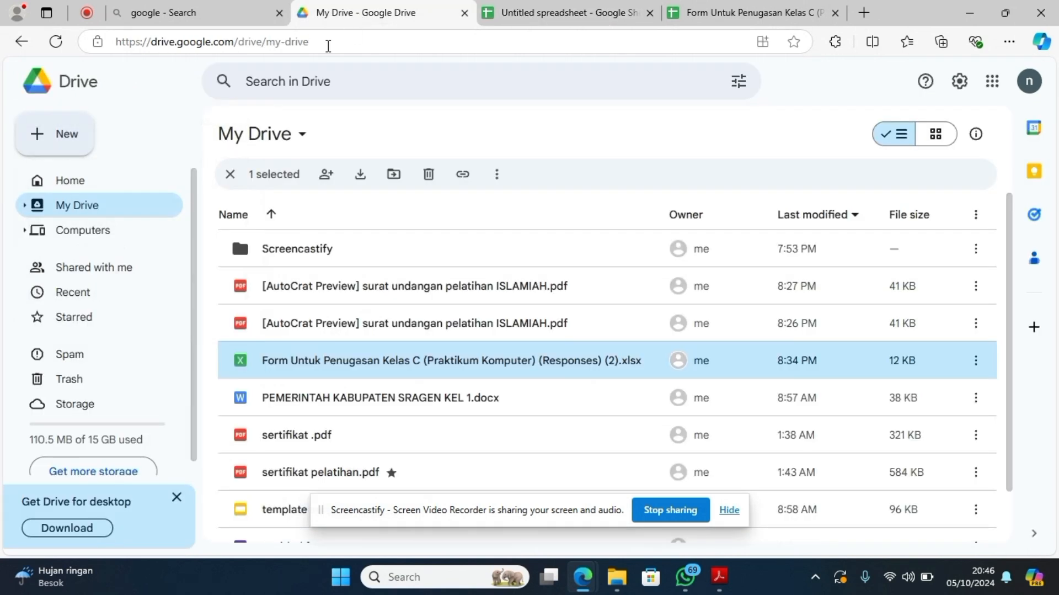
double_click(310, 407)
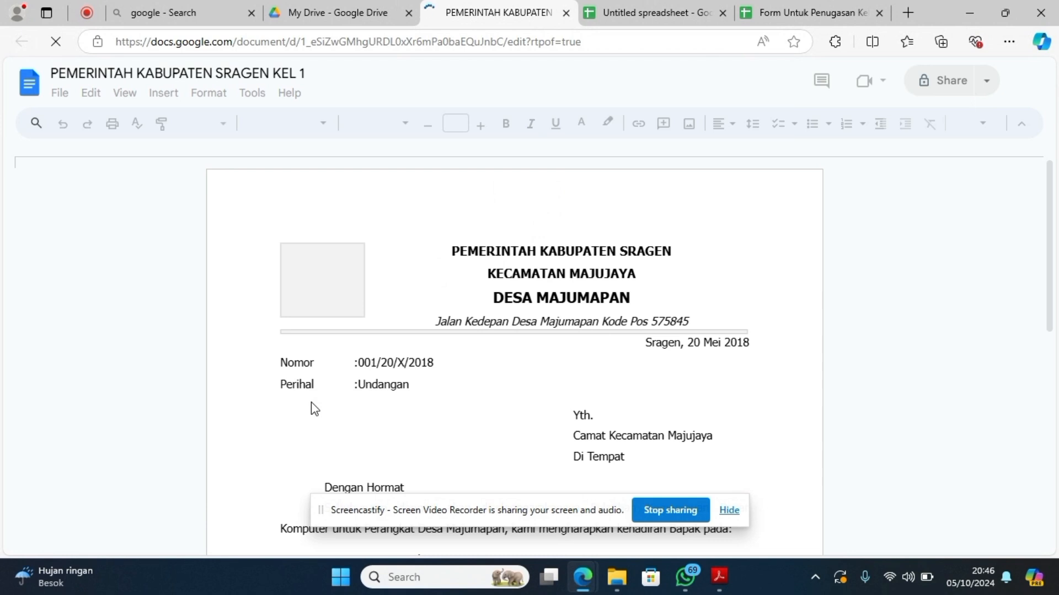
scroll(312, 407, down, 3)
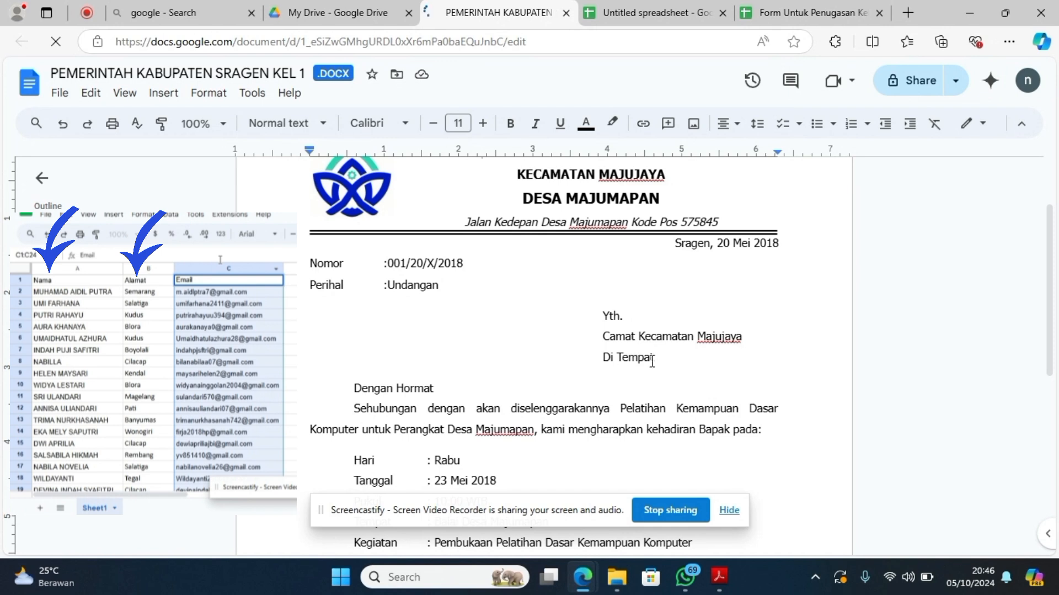
- Replace "Camat Kecamatan Majujaya" with the merge tag <<Nama>> and "Di Tempat" with <<Alamat>> in the letter's recipient block
drag(602, 336, 745, 337)
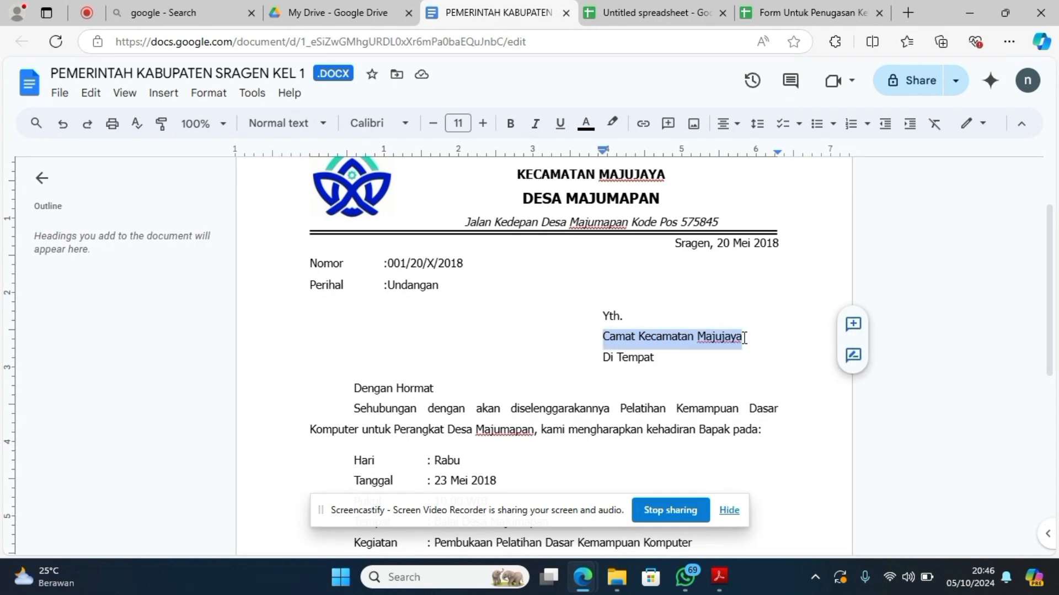
text(<<Nama>>)
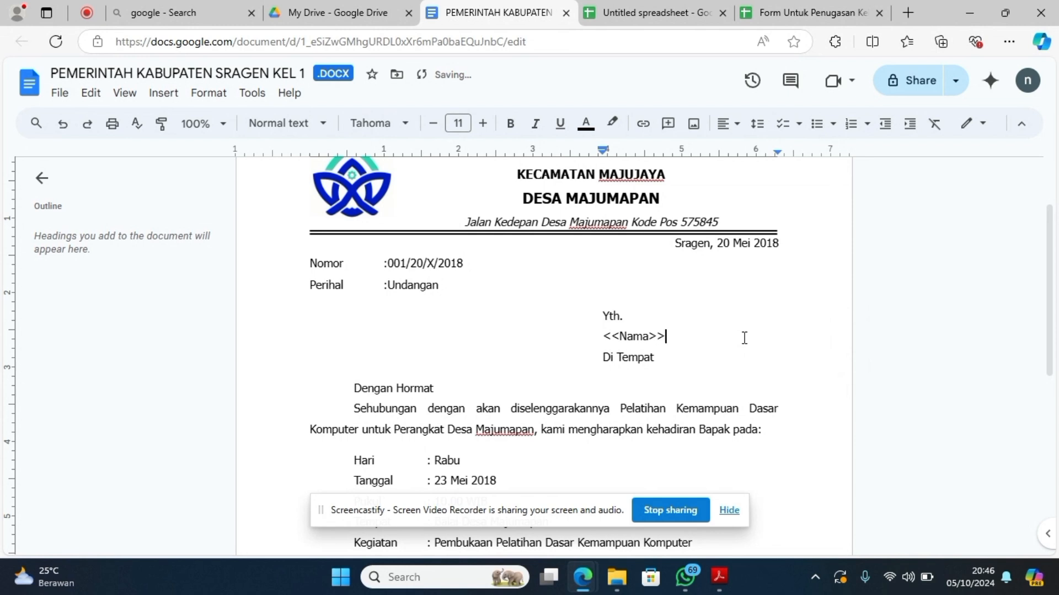
click(664, 366)
drag(664, 366, 606, 363)
key(BackSpace)
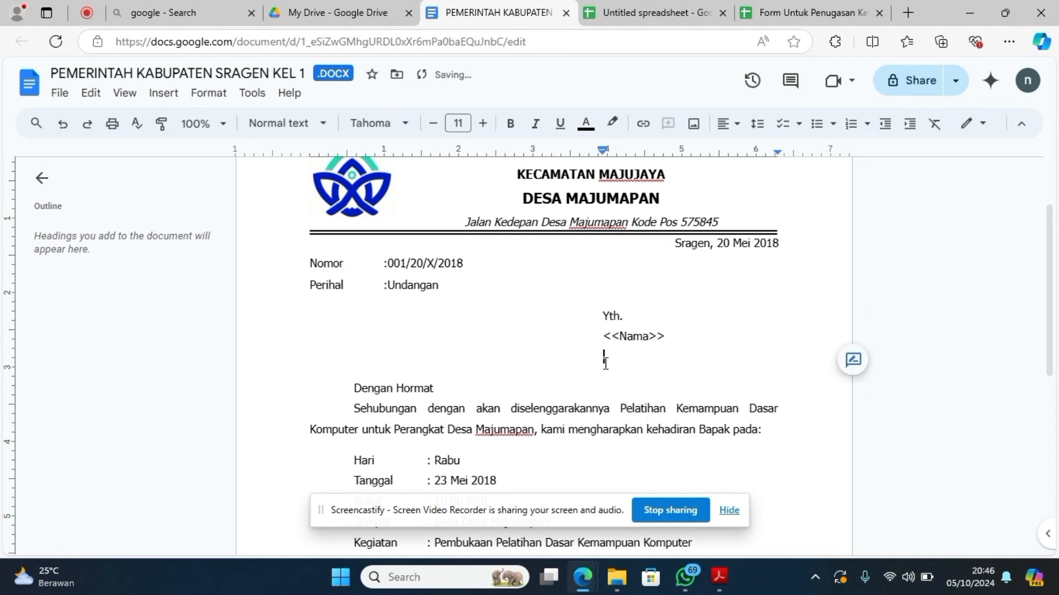
text(<<)
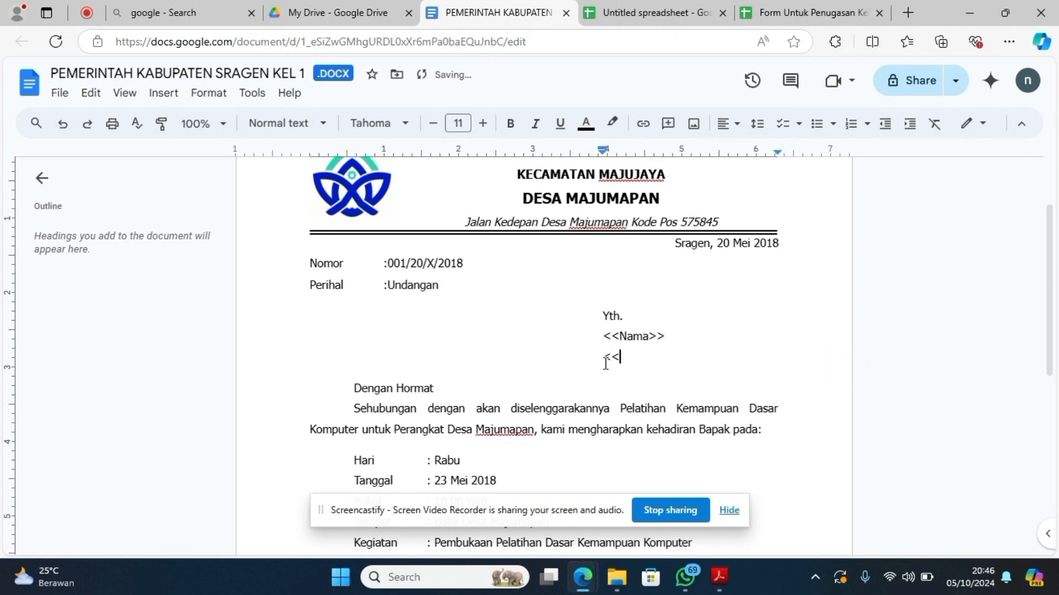
text(Alamat>>)
- Save the letter as a Google Docs document and check for the converted file in My Drive
scroll(551, 354, down, 1)
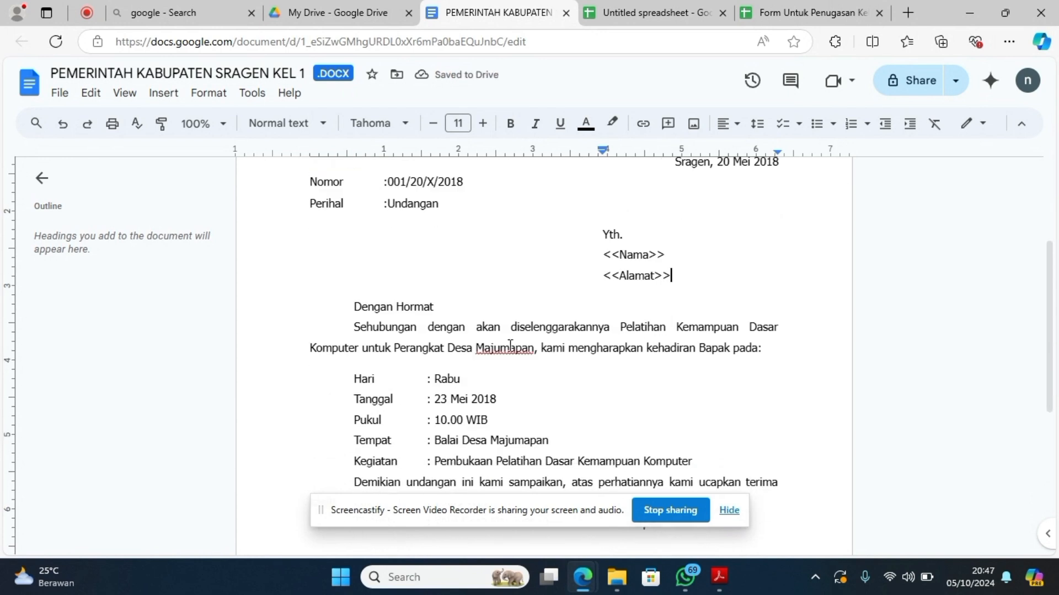
click(60, 92)
click(90, 194)
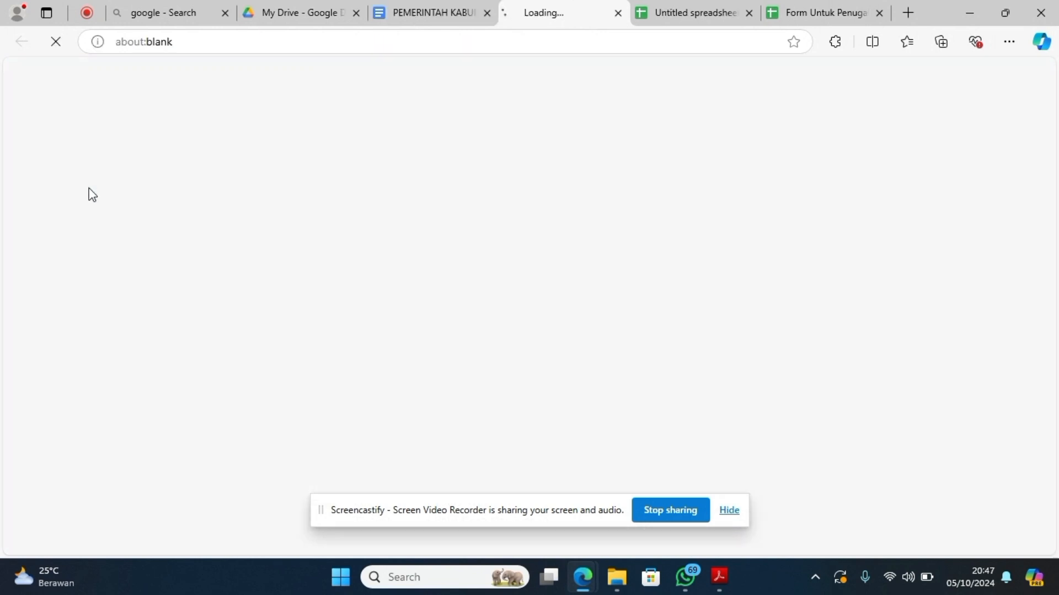
click(291, 17)
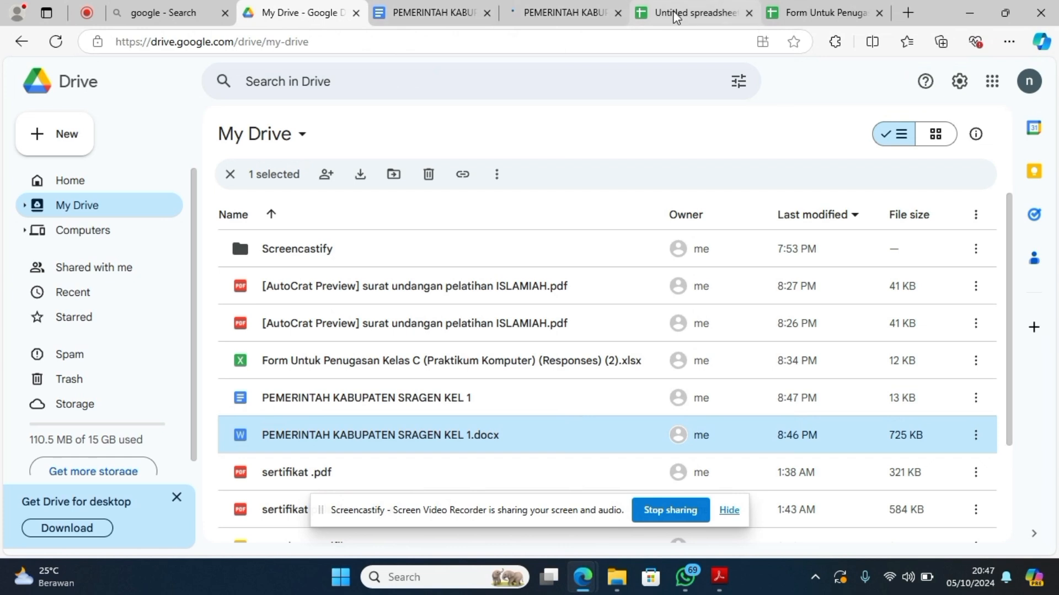
- Return to the untitled spreadsheet and review its Nama and Alamat columns
click(694, 12)
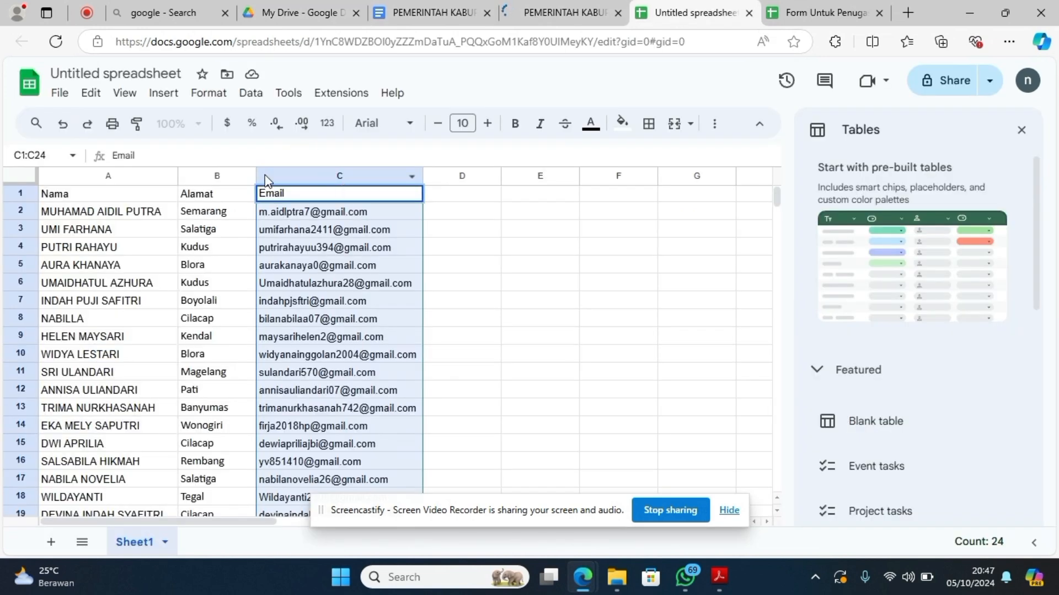
click(218, 191)
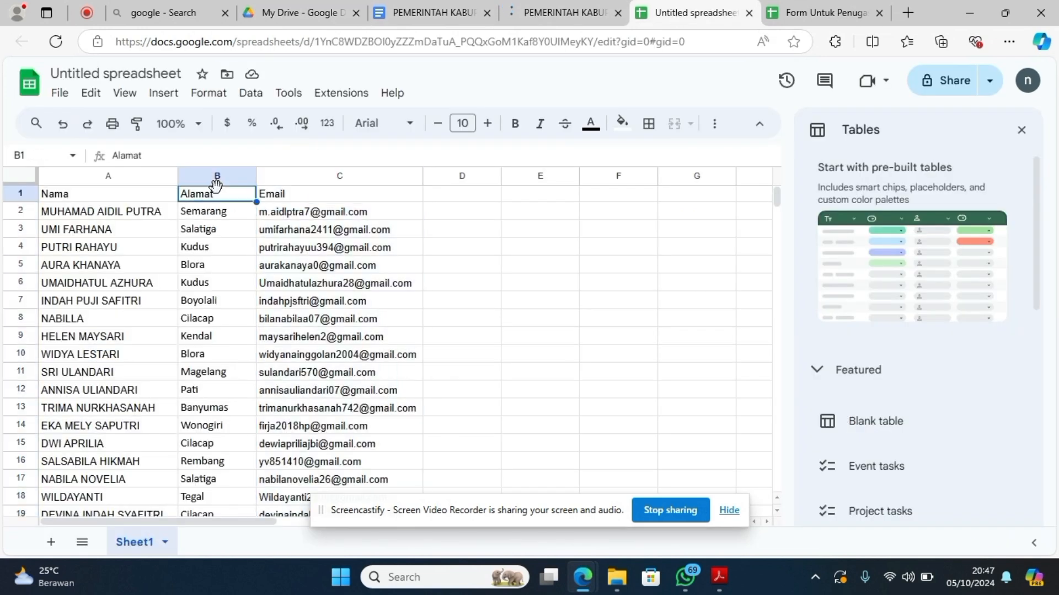
click(166, 175)
click(134, 177)
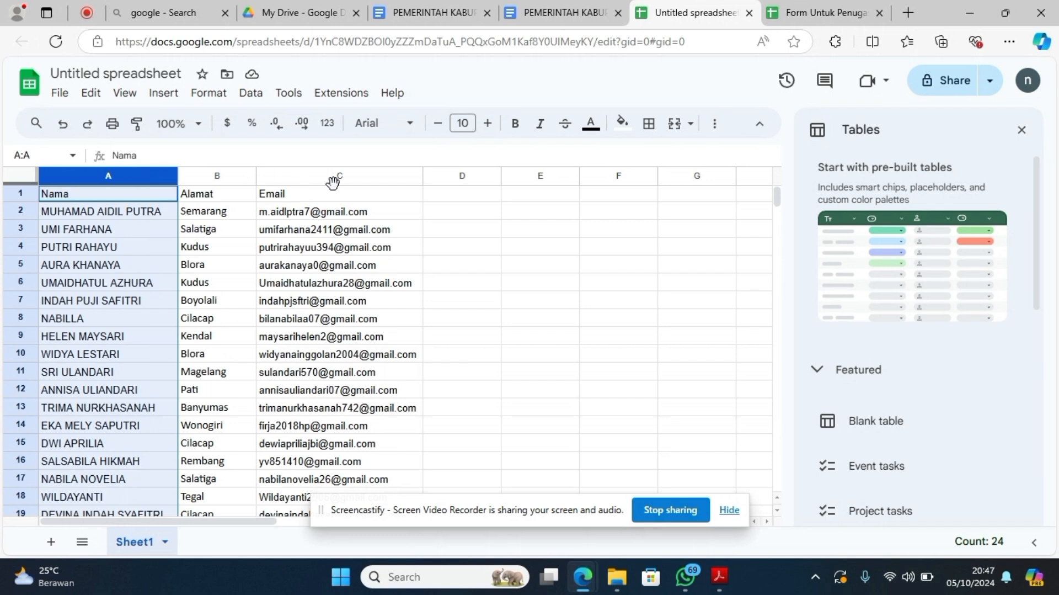
- Search the Google Workspace Marketplace for Autocrat and check its listing for whether the add-on is installed
click(326, 96)
mouse_move(501, 126)
click(580, 126)
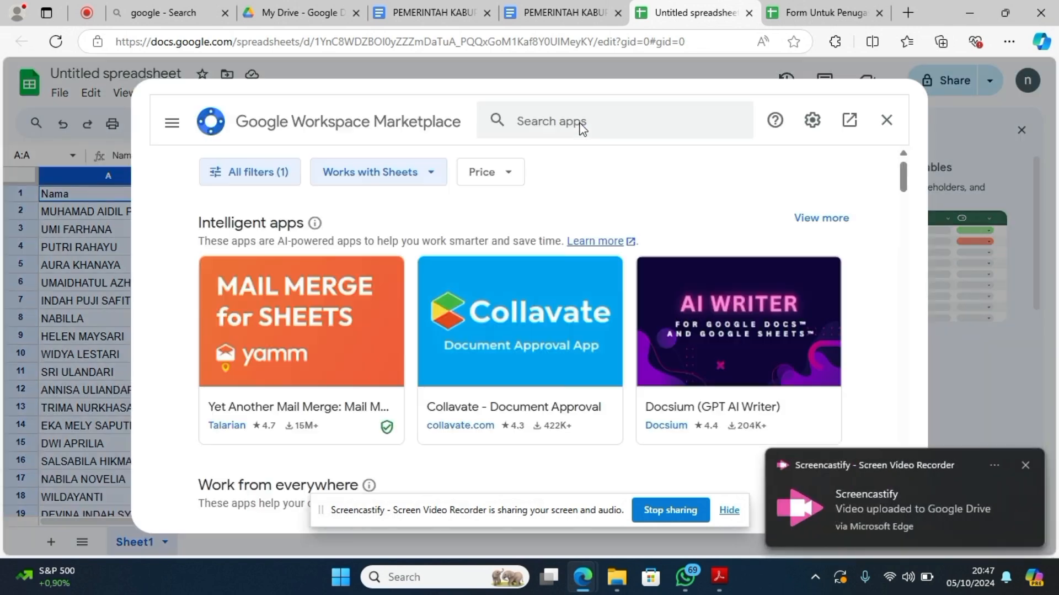
click(537, 128)
text(au)
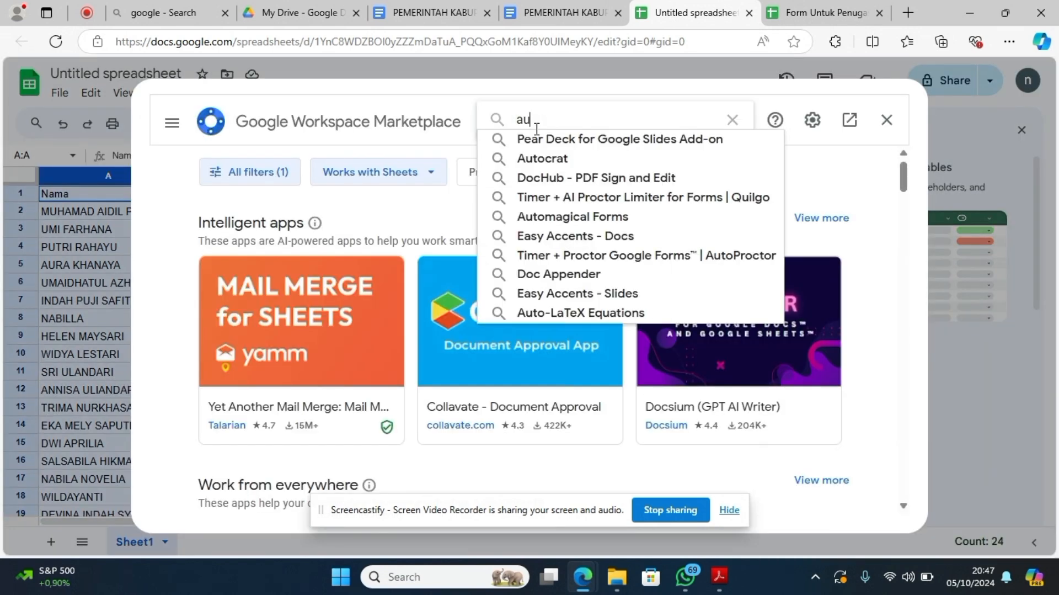
text(t)
click(544, 142)
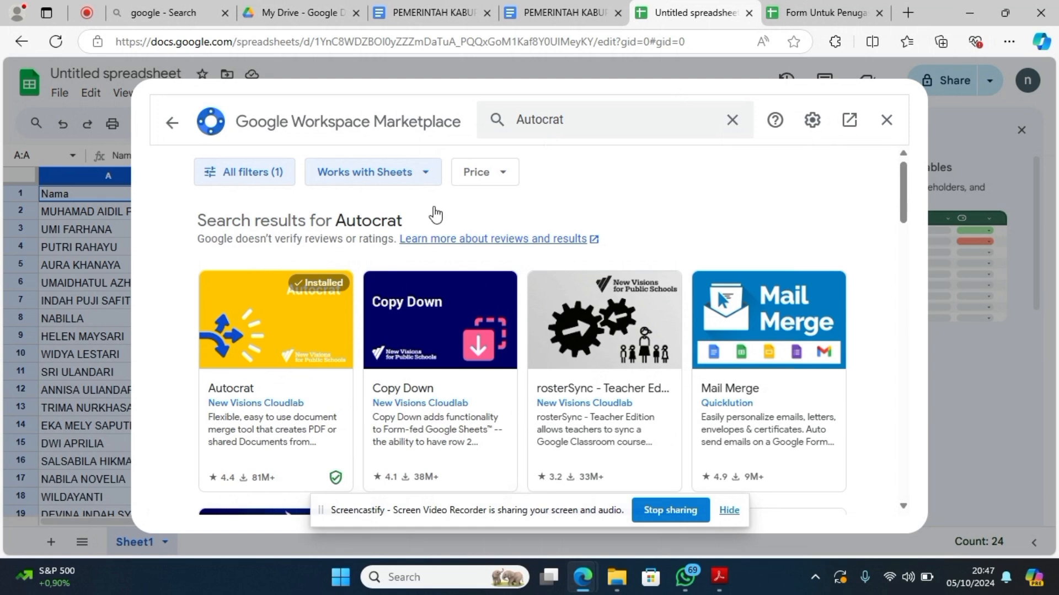
click(320, 330)
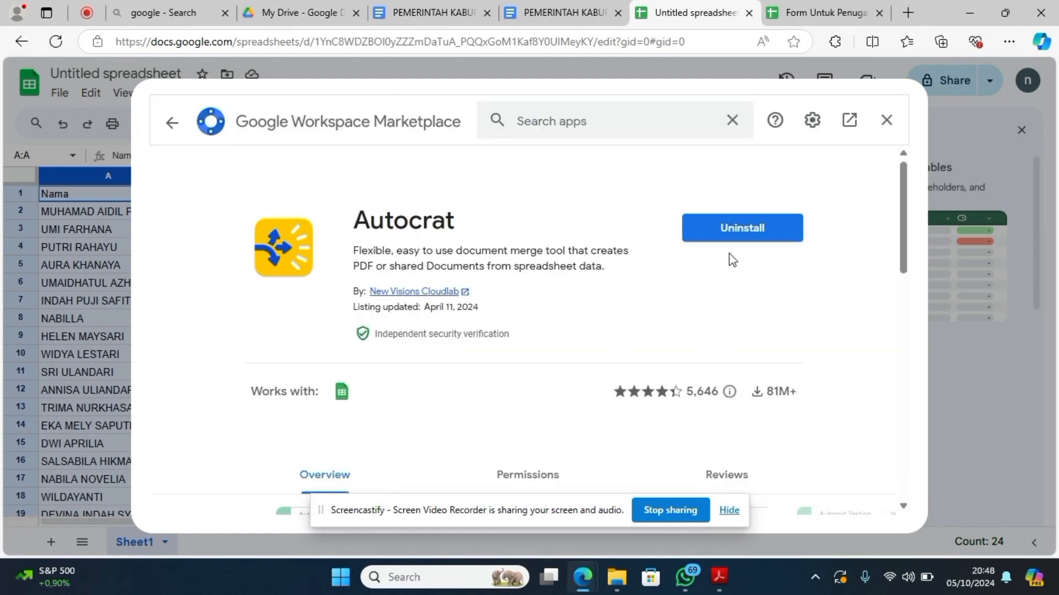
click(888, 131)
- Launch the Autocrat add-on in the untitled spreadsheet
click(333, 99)
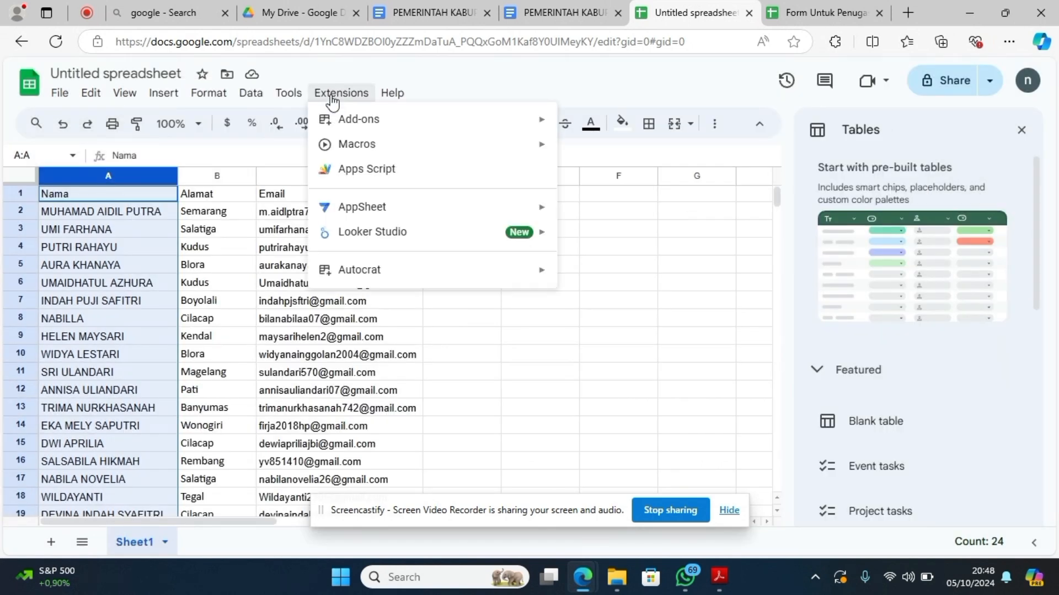
mouse_move(532, 276)
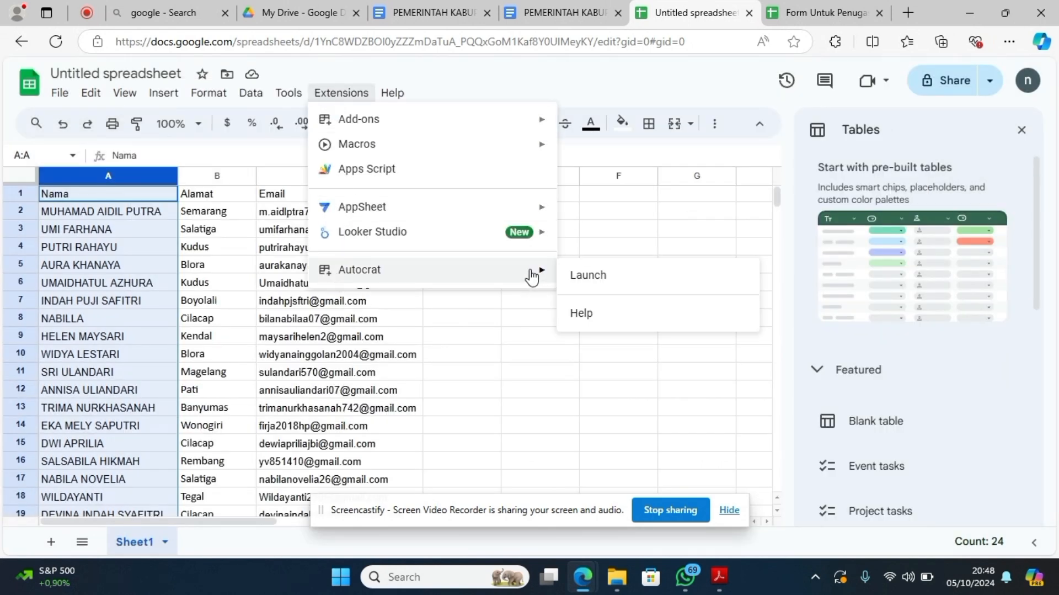
click(586, 278)
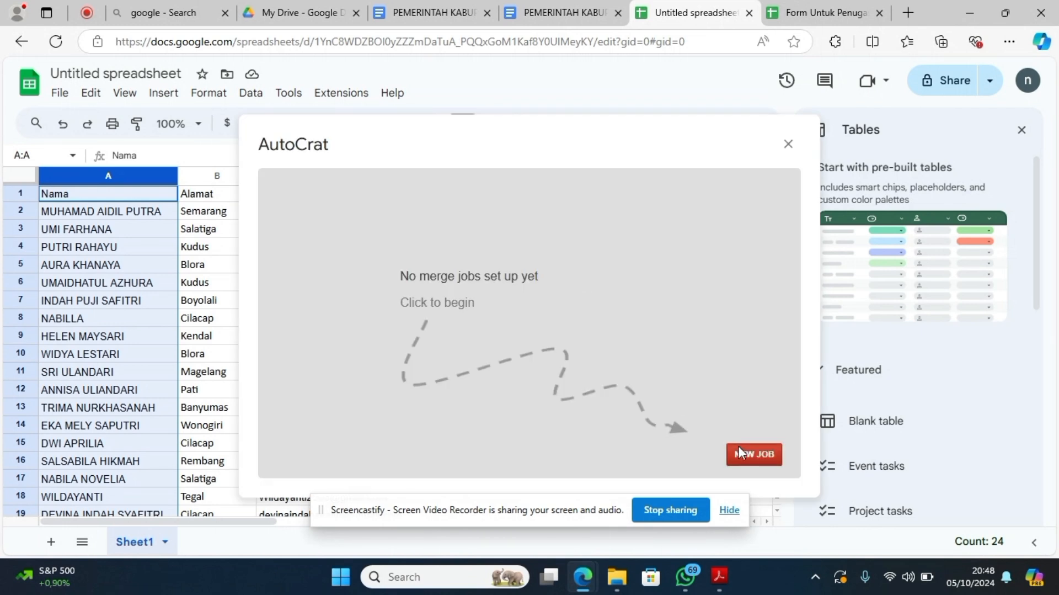
- Create a new merge job named "surat undangan pelatihan" and proceed to the template selection
click(742, 453)
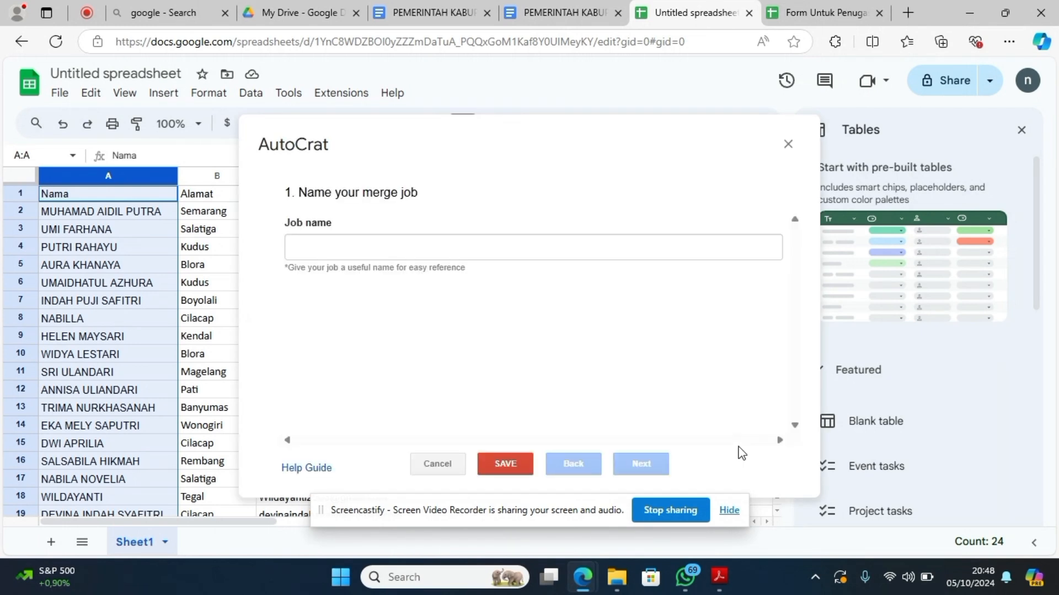
click(411, 253)
text(surat undanga)
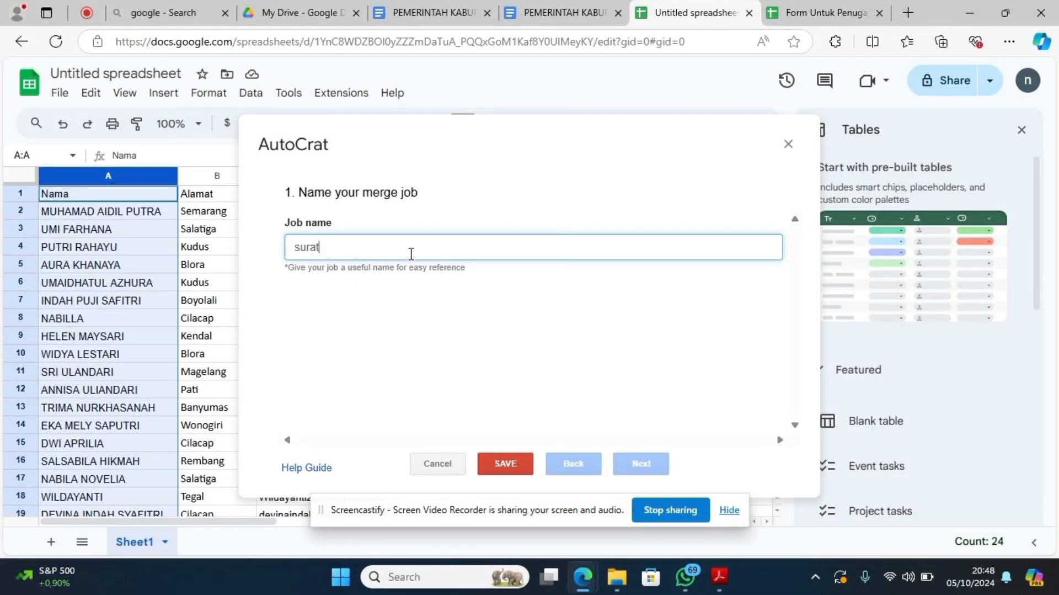
text(elatihan)
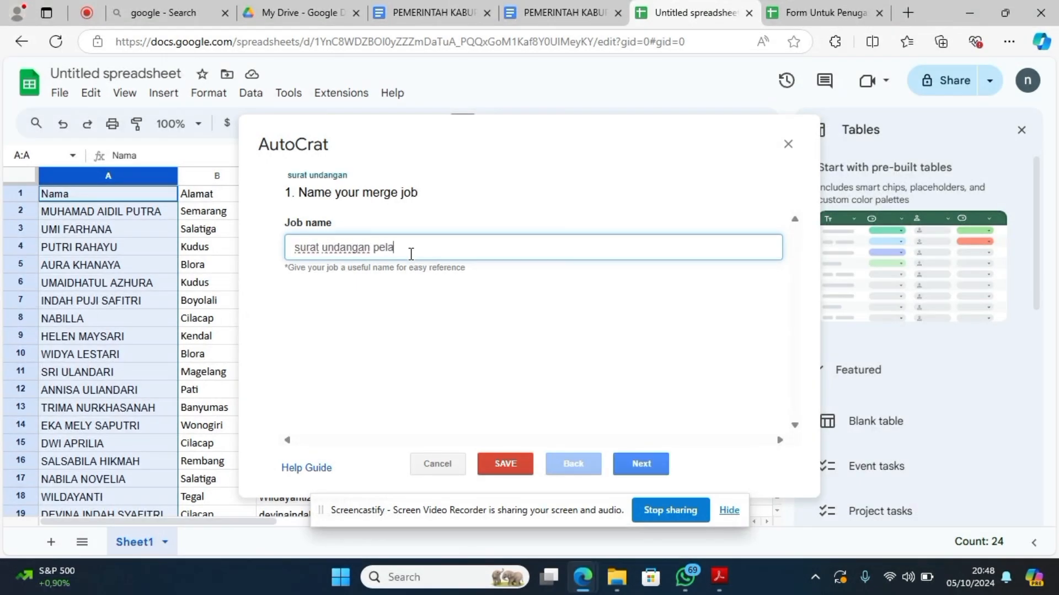
click(641, 464)
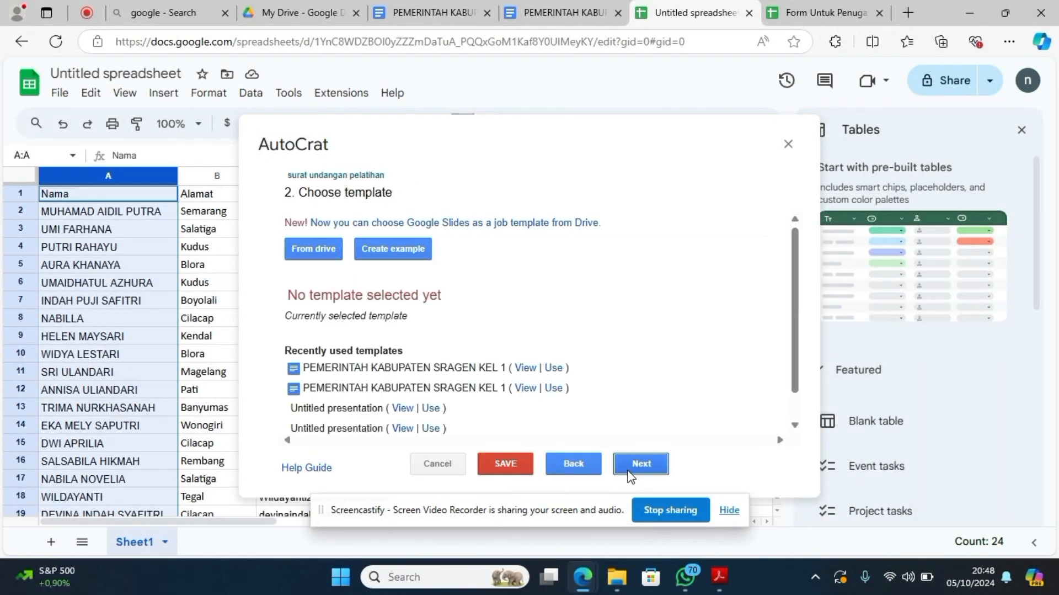
- Choose the PEMERINTAH KABUPATEN SRAGEN KEL 1 document from Drive as the job's template
click(317, 255)
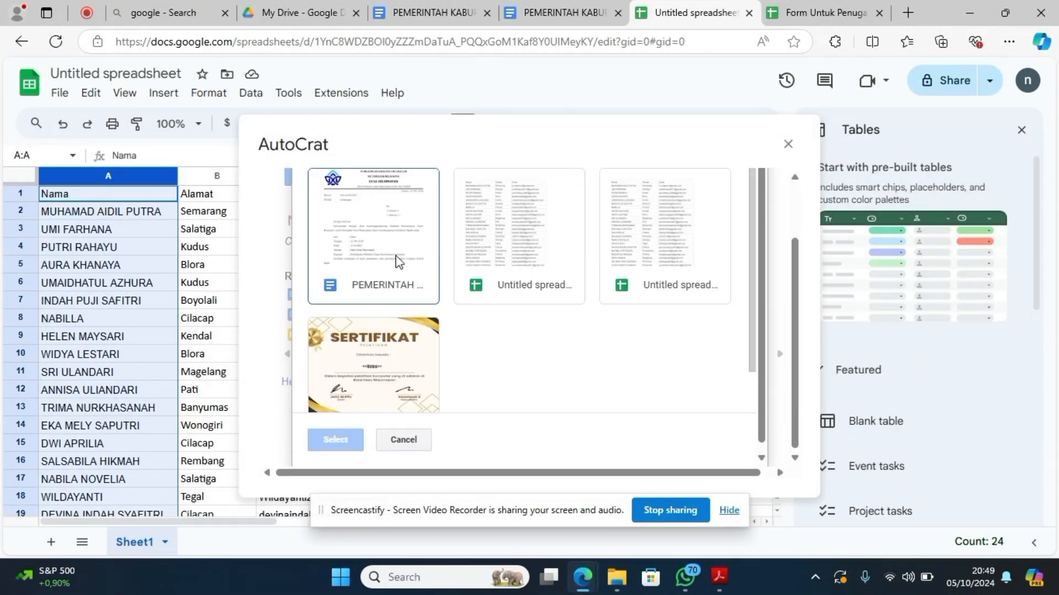
scroll(397, 258, up, 1)
click(403, 280)
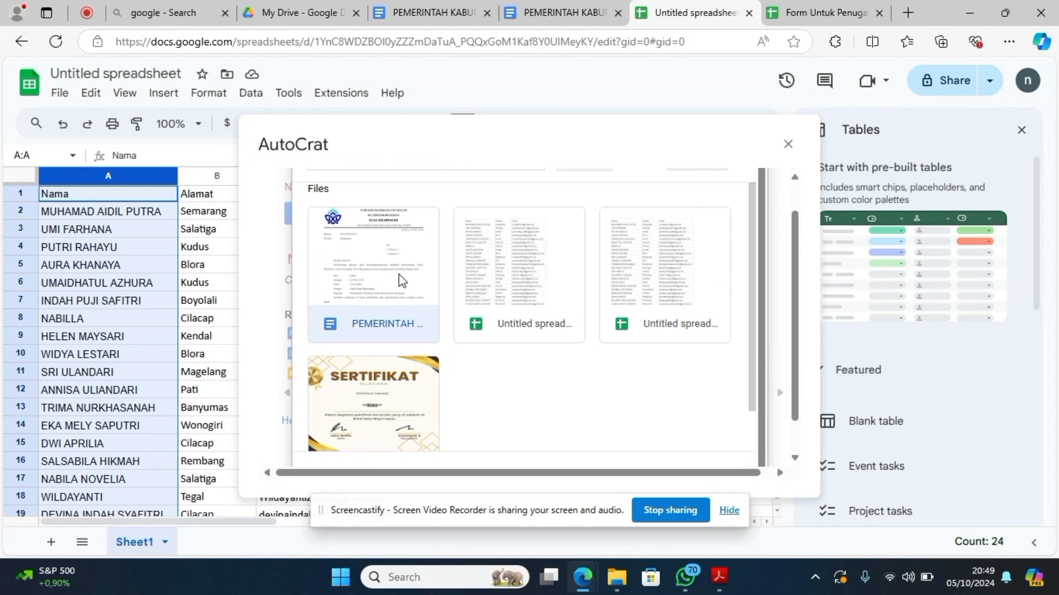
scroll(403, 279, down, 1)
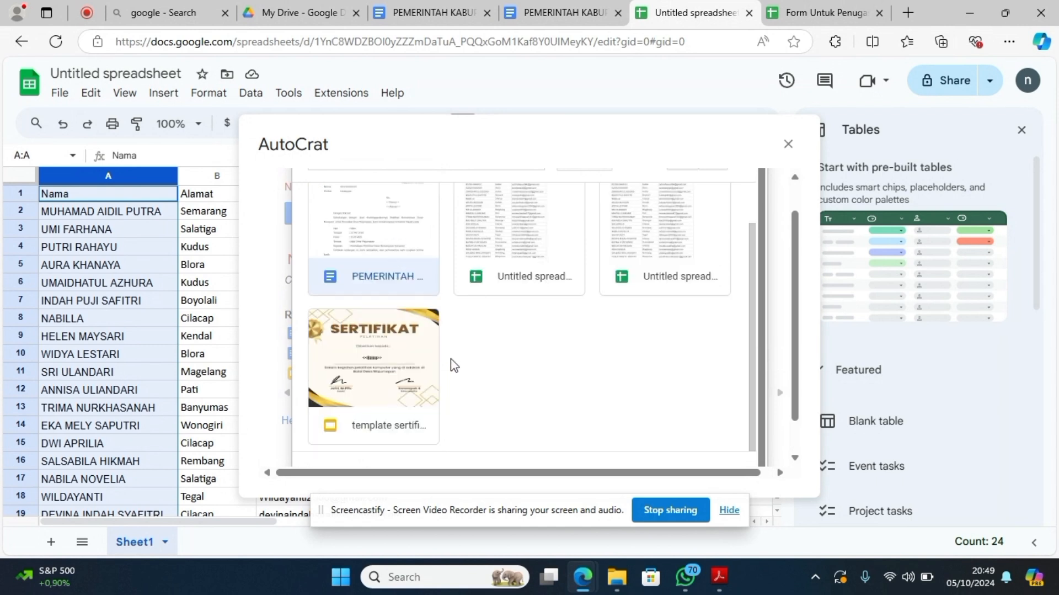
scroll(452, 364, down, 1)
click(341, 435)
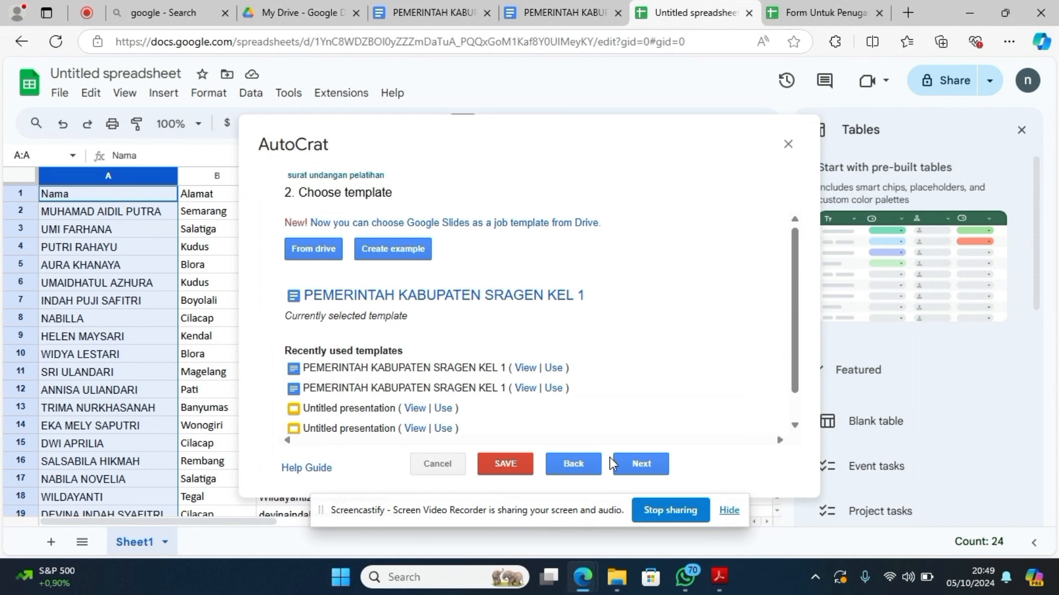
click(640, 468)
- Set Sheet1 as the merge tab and accept the mapping of the Nama and Alamat tags to their columns
click(477, 233)
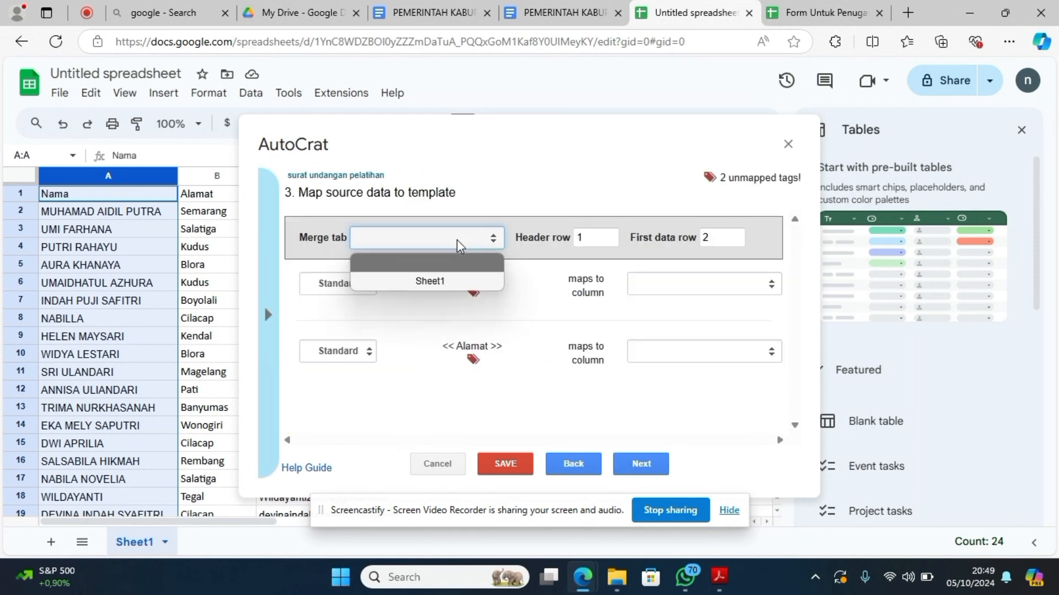
click(445, 280)
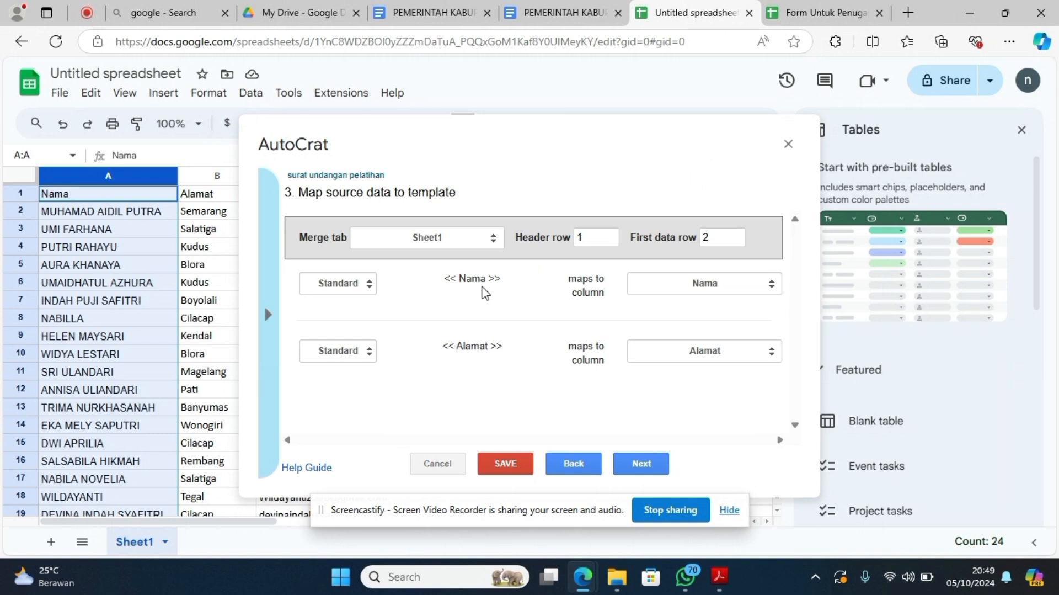
mouse_move(448, 288)
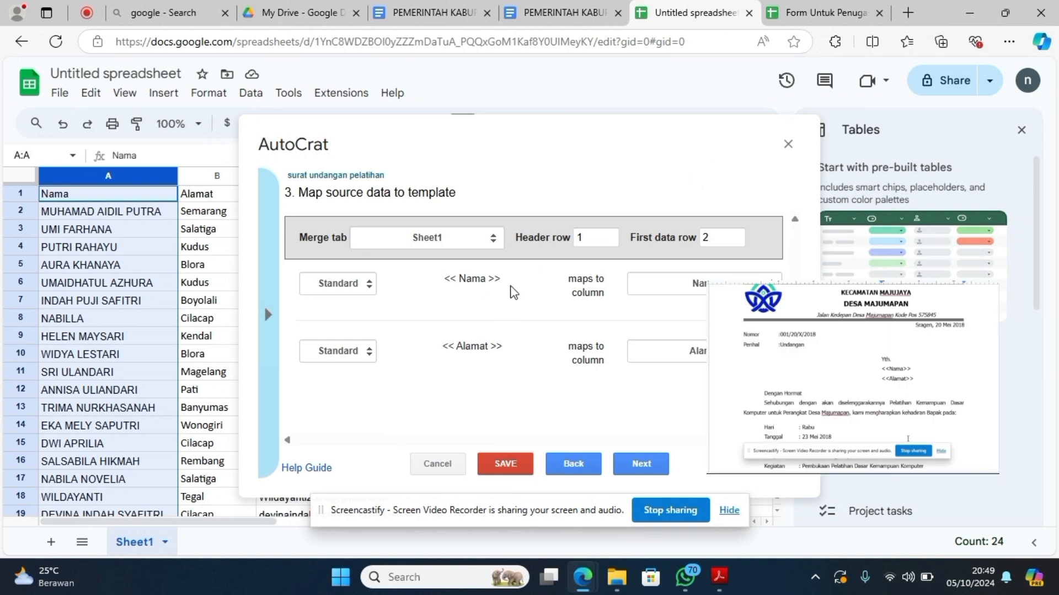
click(646, 470)
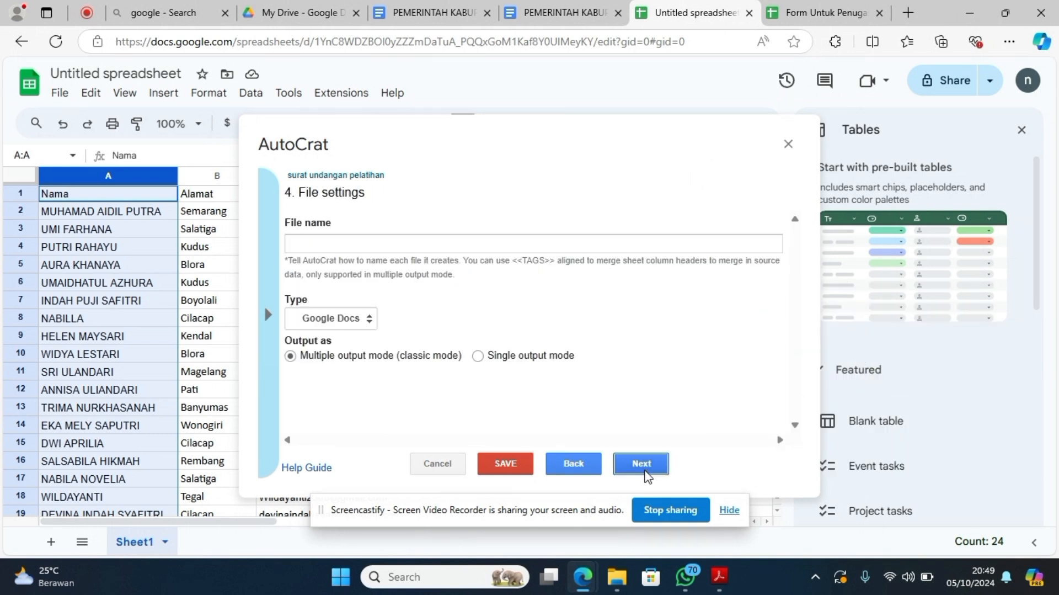
- Name the output files "surat undangan pelatihan <<Nama>>" and set their type to PDF
click(465, 242)
text(surat undangan pelatihan)
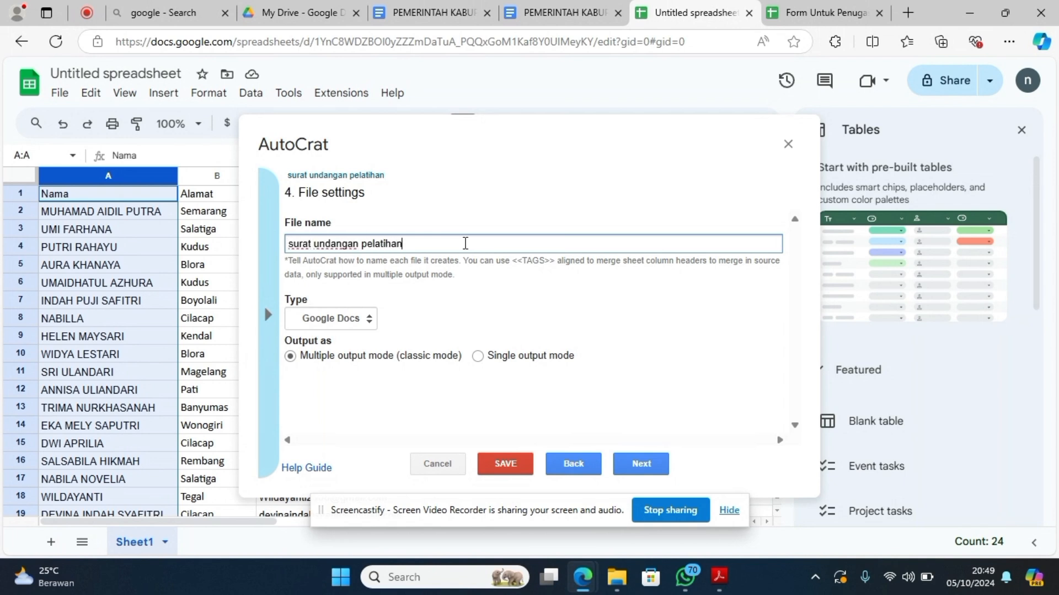
text( <<Nama>>)
click(369, 325)
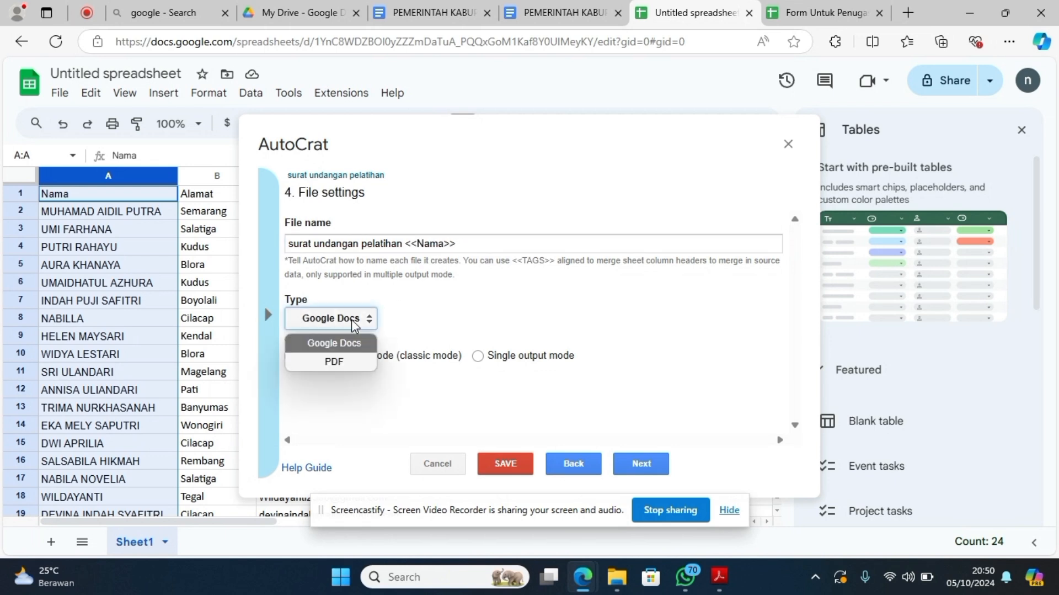
click(342, 362)
click(637, 463)
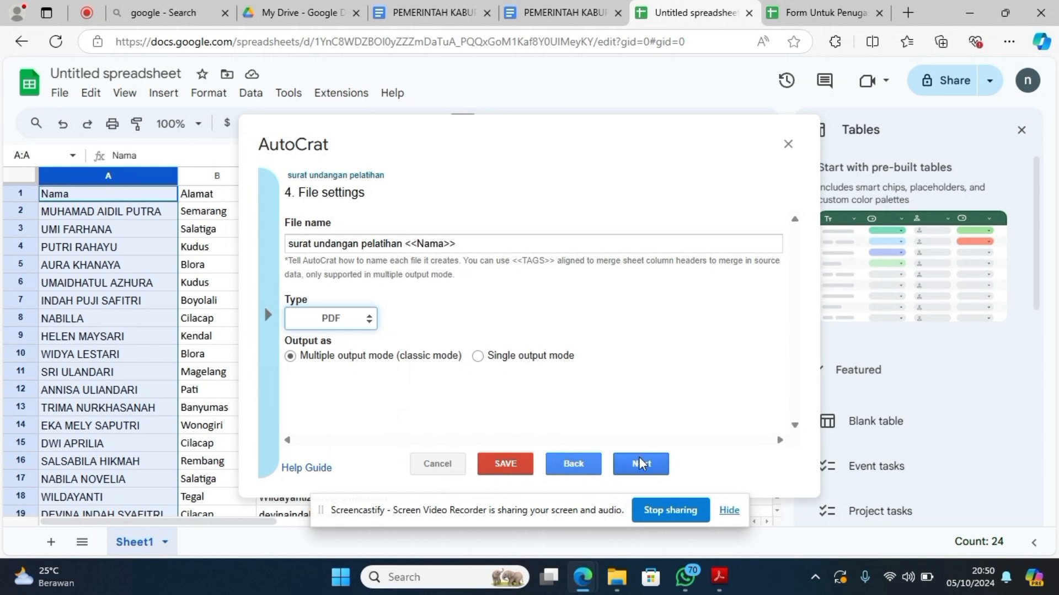
- Skip the optional settings up to the sharing stage and enable sharing of the merged documents
click(621, 472)
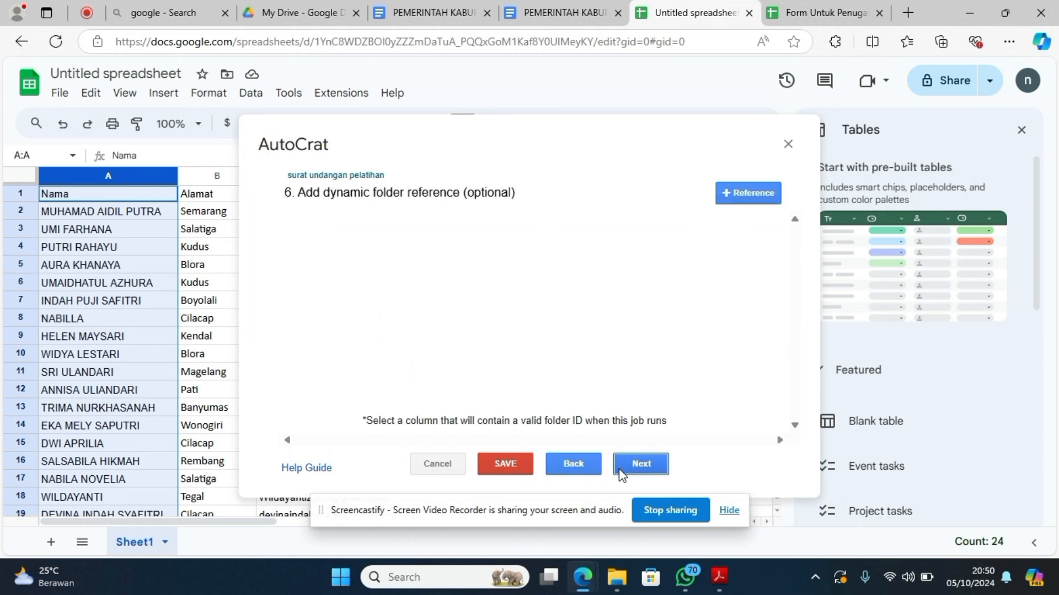
click(622, 473)
click(622, 472)
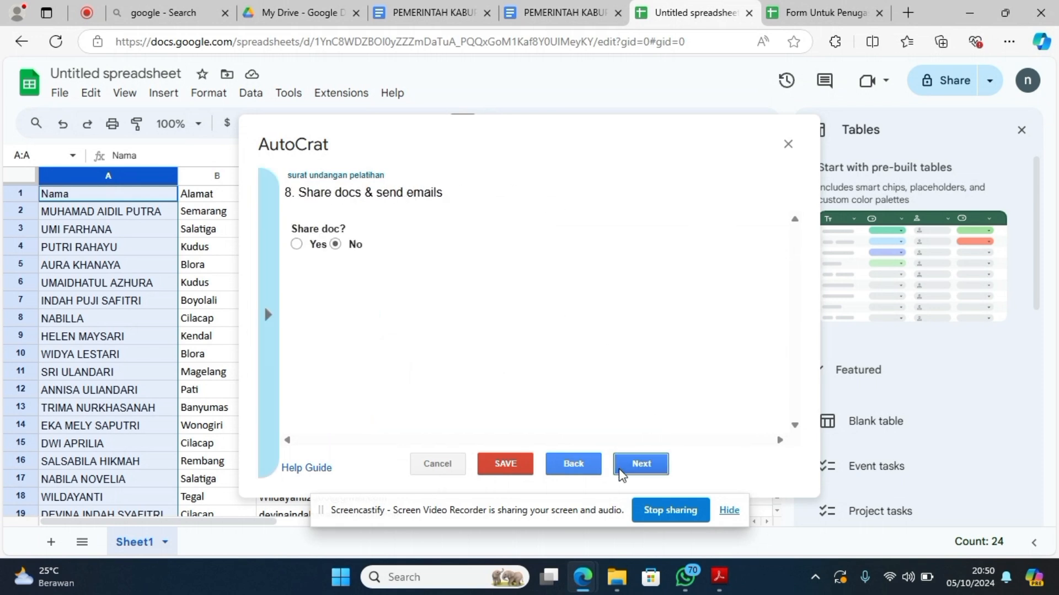
click(298, 246)
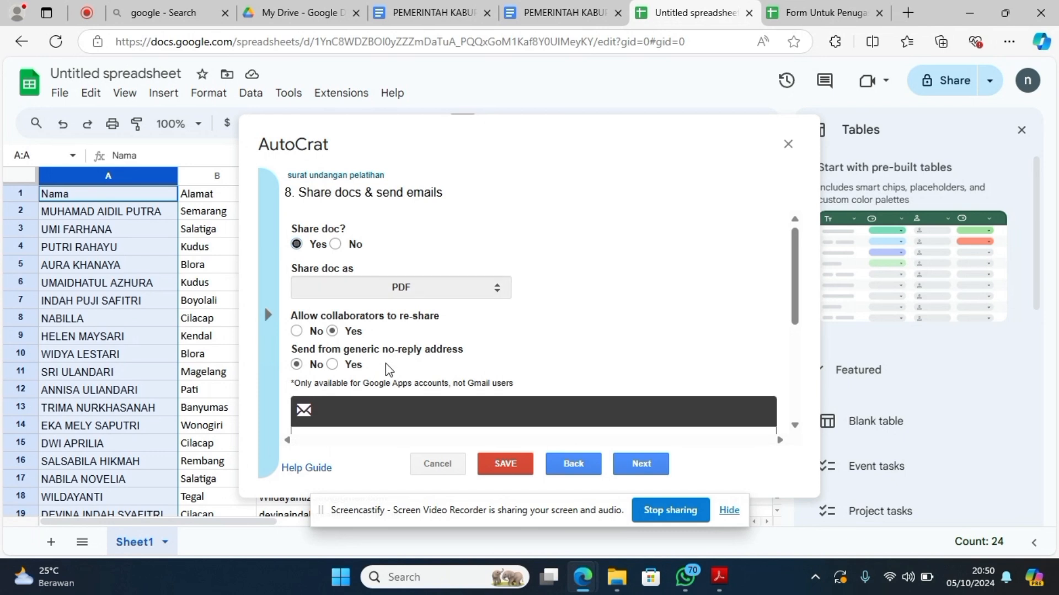
- Address the email to <<Email>> and set its subject to "surat undangan pelatihan"
scroll(386, 365, down, 3)
click(391, 309)
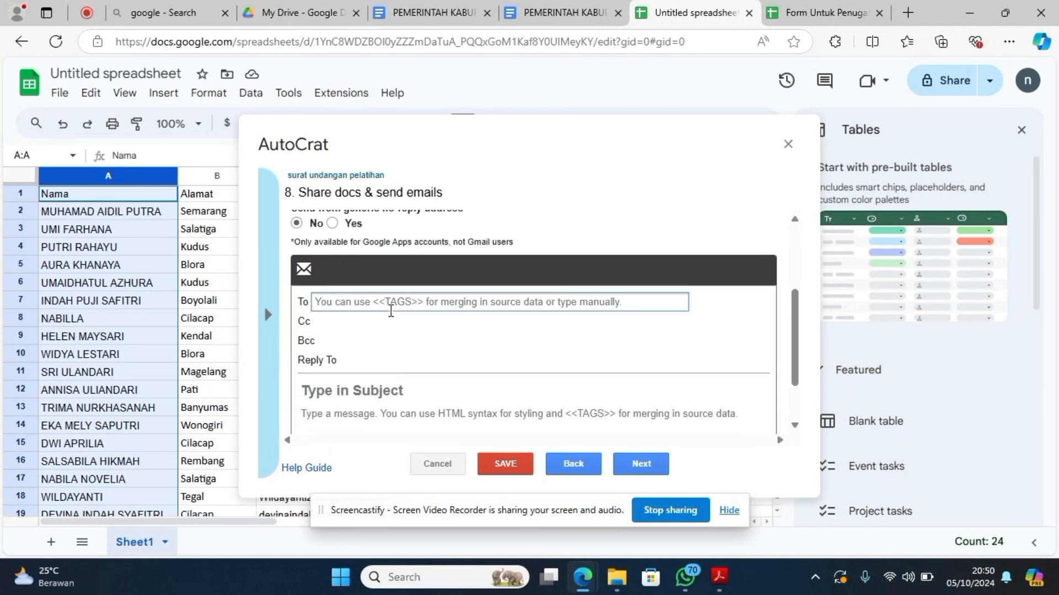
text(<<E)
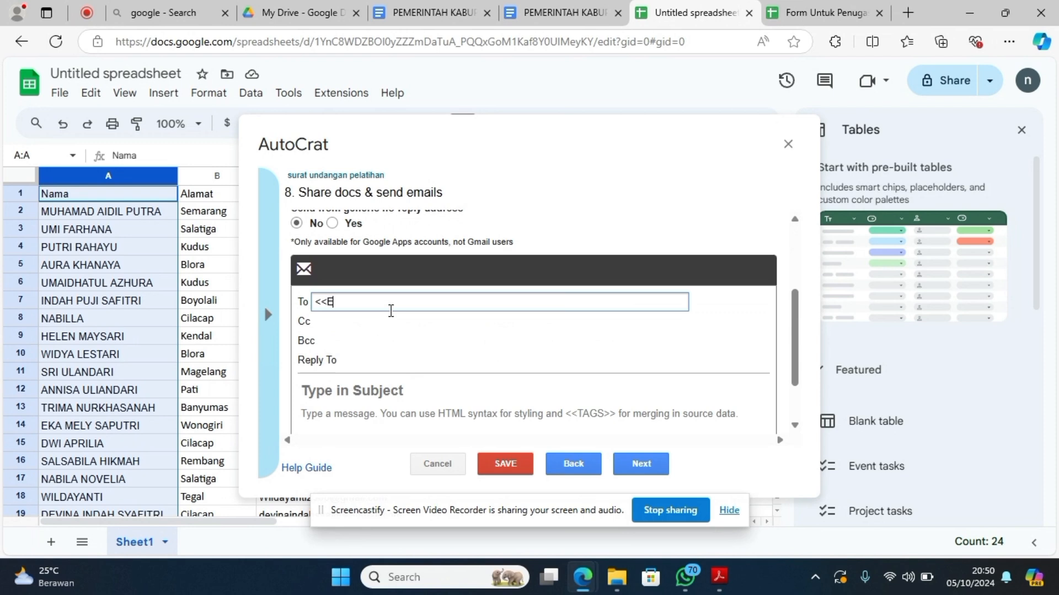
text(mail>>)
click(355, 353)
click(354, 383)
text(surat ud)
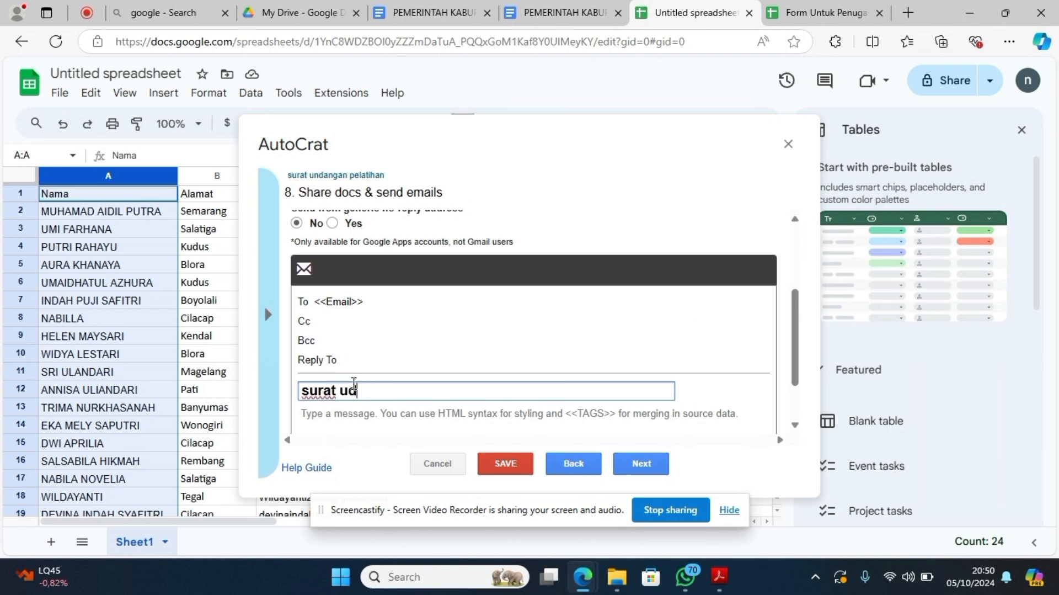
key(BackSpace)
text(ndangan pelatihan)
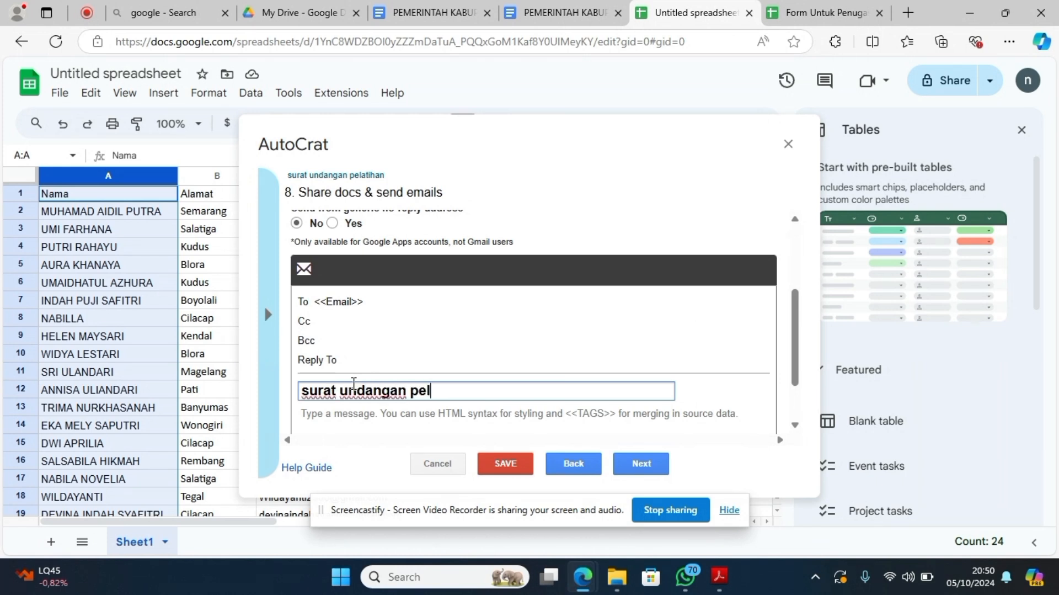
- Write the email message "Trima Kasih <<Nama>> telah mendaftar sebagai peserta pelatihan komputer" and continue to the job triggers
click(356, 417)
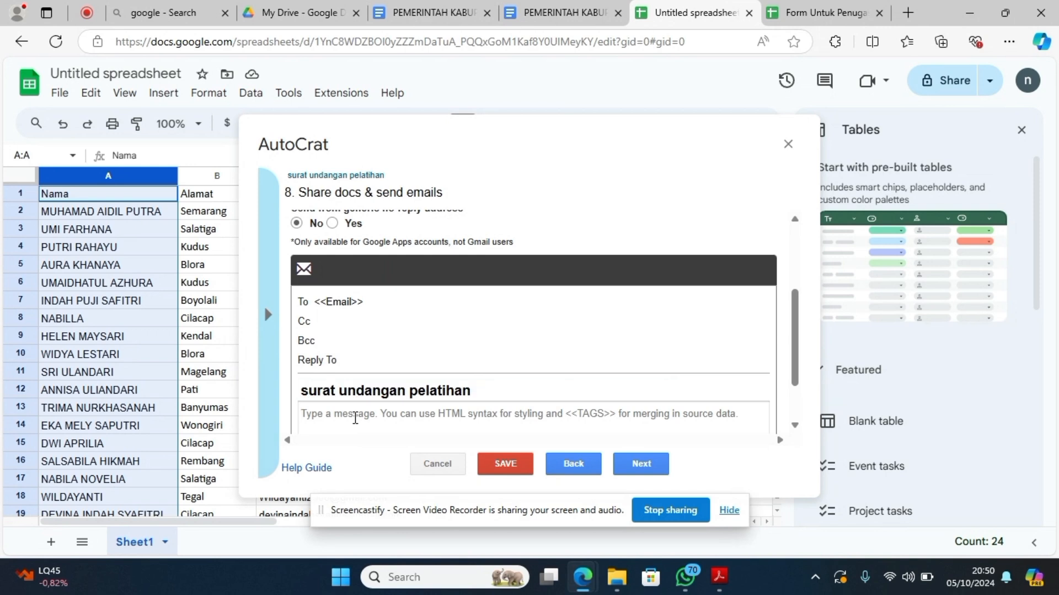
text(Trima Kasih)
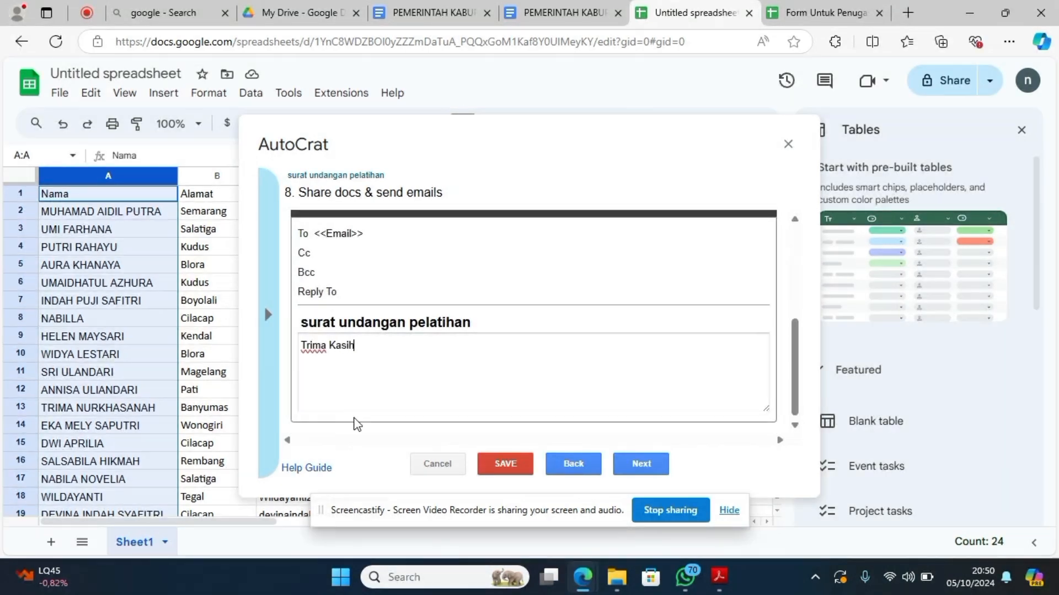
text( <<Nama>> telah menda)
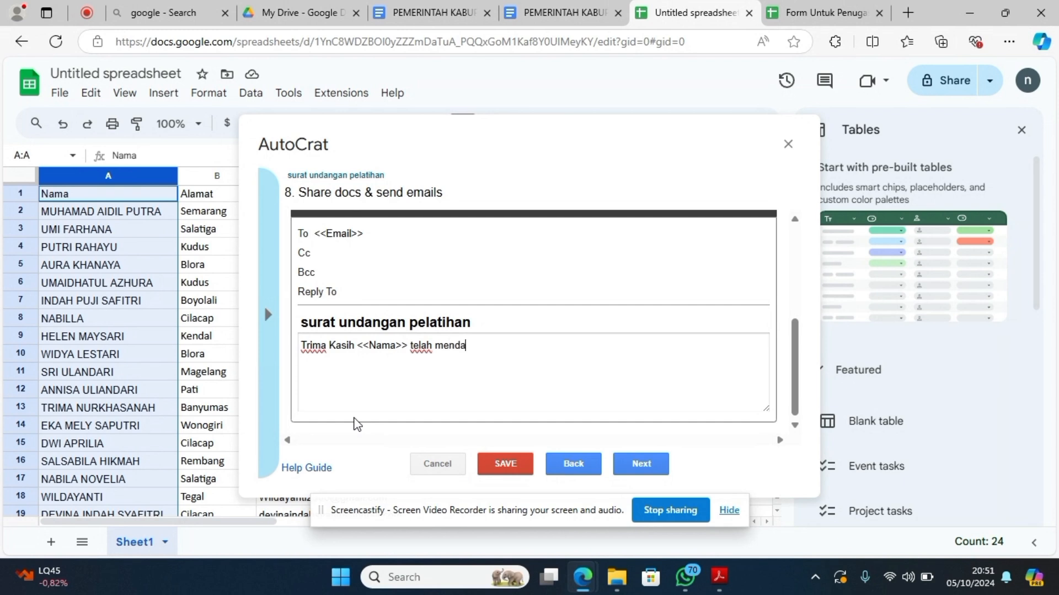
text(ftar sebagai peserta pelatihan komputer)
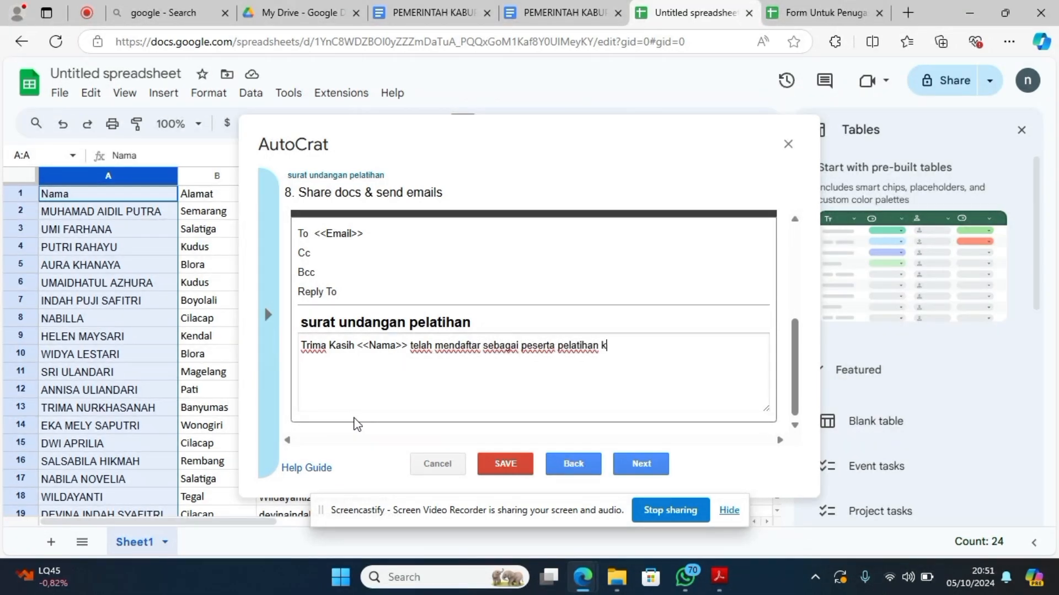
click(620, 398)
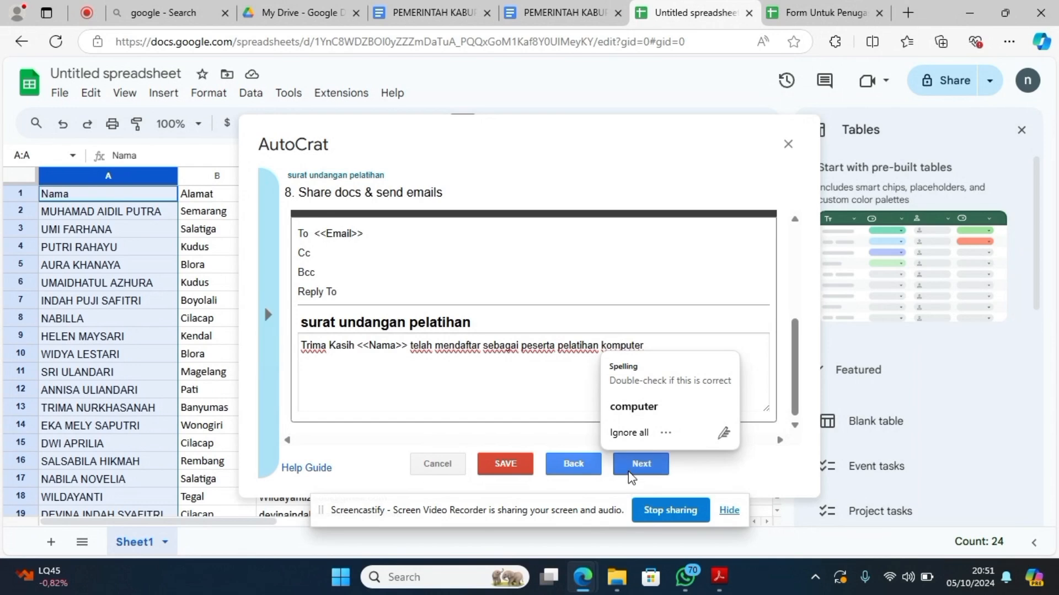
click(641, 463)
- Enable the run on form trigger for the job and save the merge job
click(290, 238)
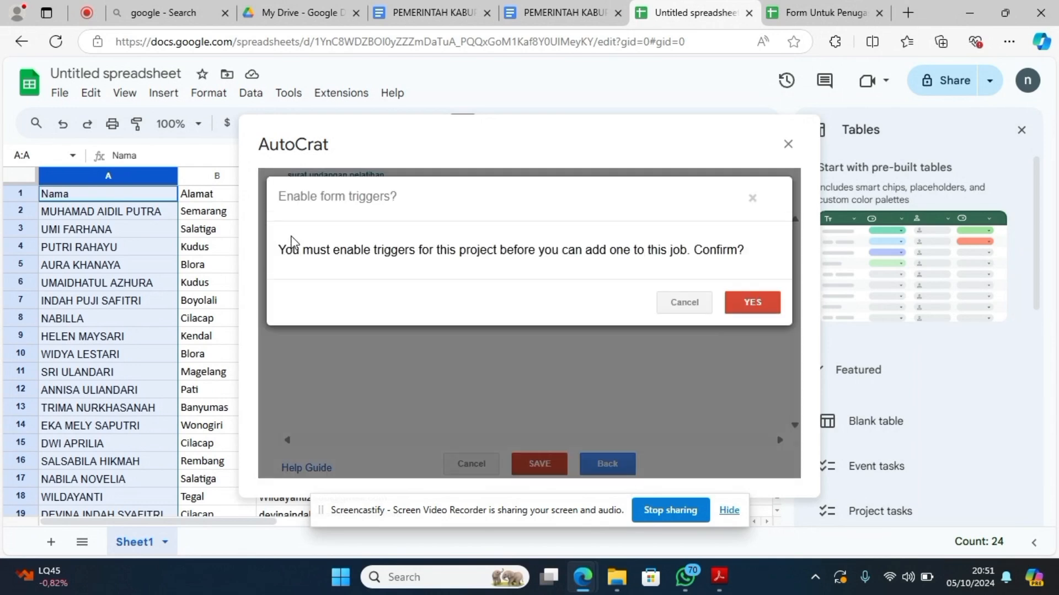
click(759, 302)
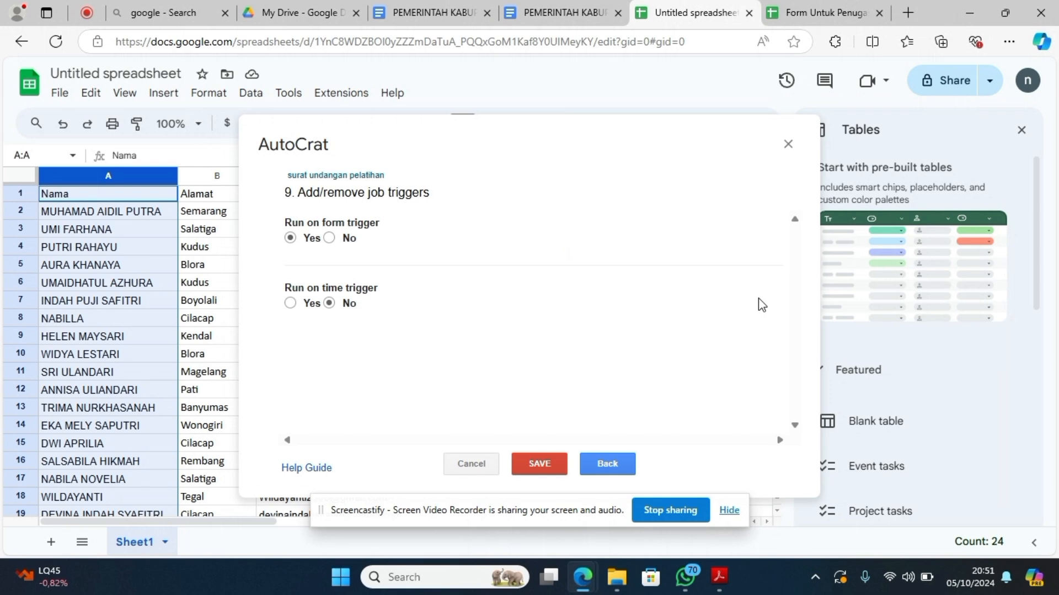
click(551, 472)
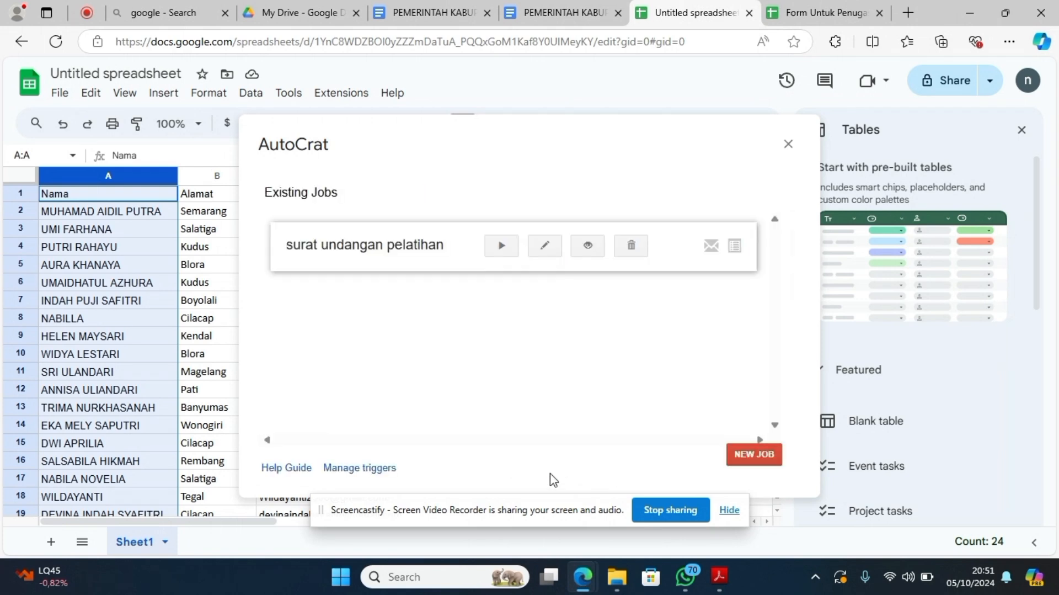
- Preview the surat undangan pelatihan job and return to the list of existing jobs
click(584, 245)
scroll(496, 339, down, 3)
click(538, 450)
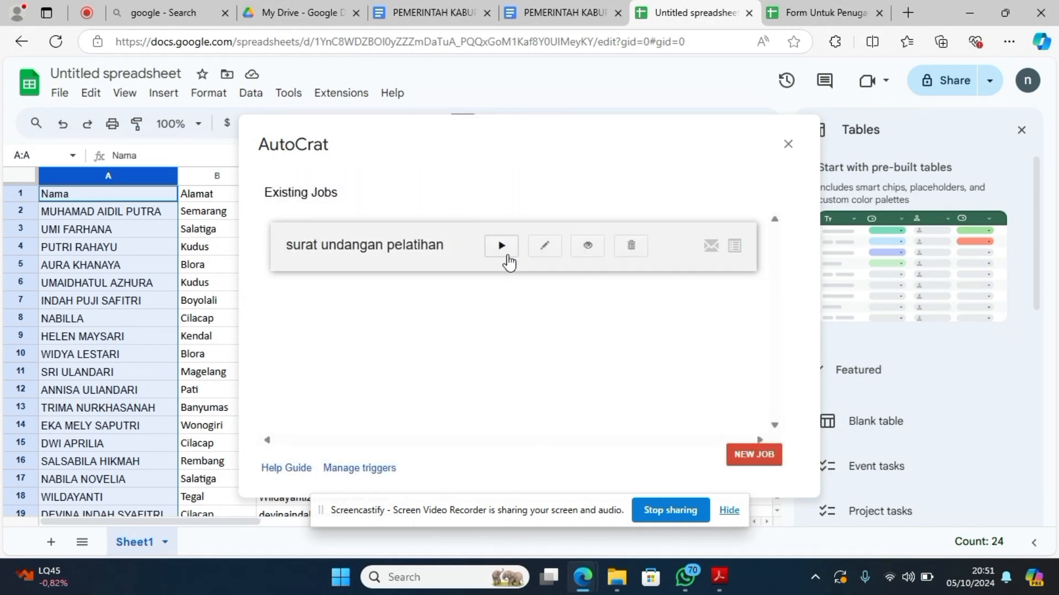
- Run the surat undangan pelatihan job, then close Autocrat and check the merged document columns in the sheet
click(502, 246)
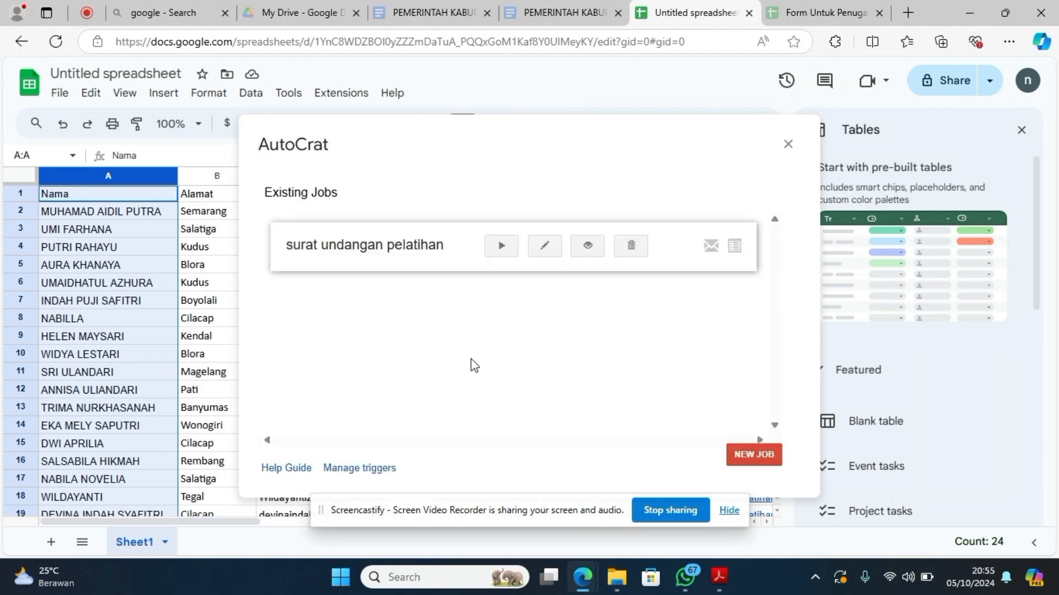
click(788, 144)
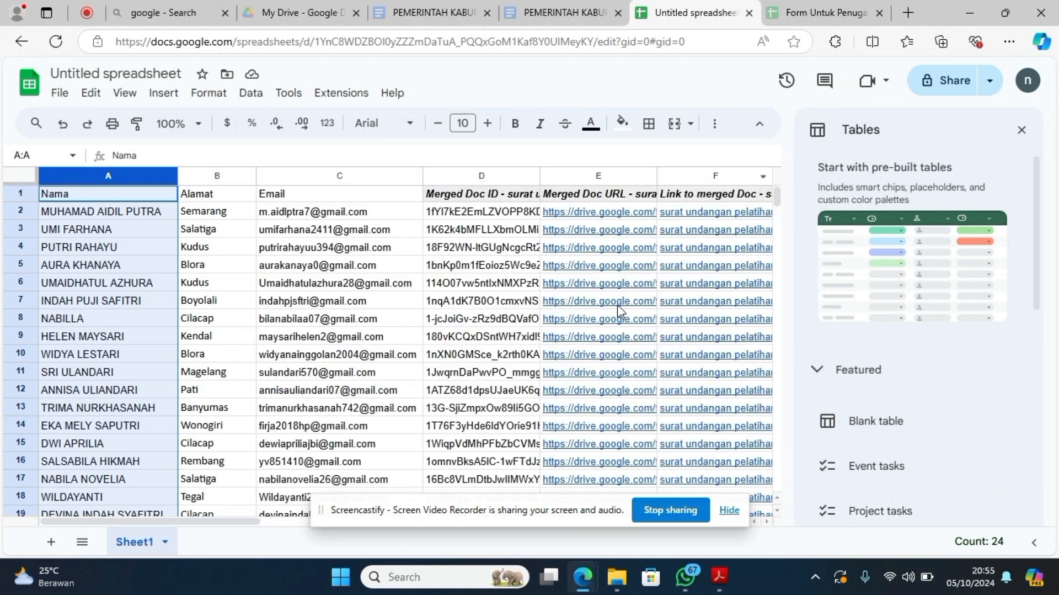
scroll(620, 312, down, 2)
scroll(621, 309, down, 4)
scroll(620, 307, up, 6)
scroll(620, 307, right, 1)
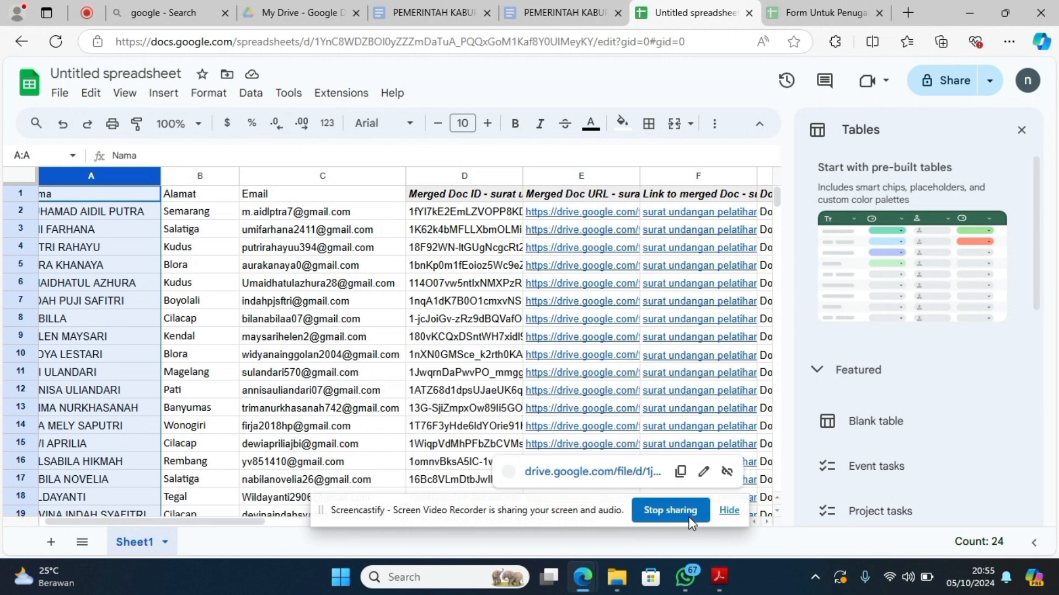
mouse_move(720, 576)
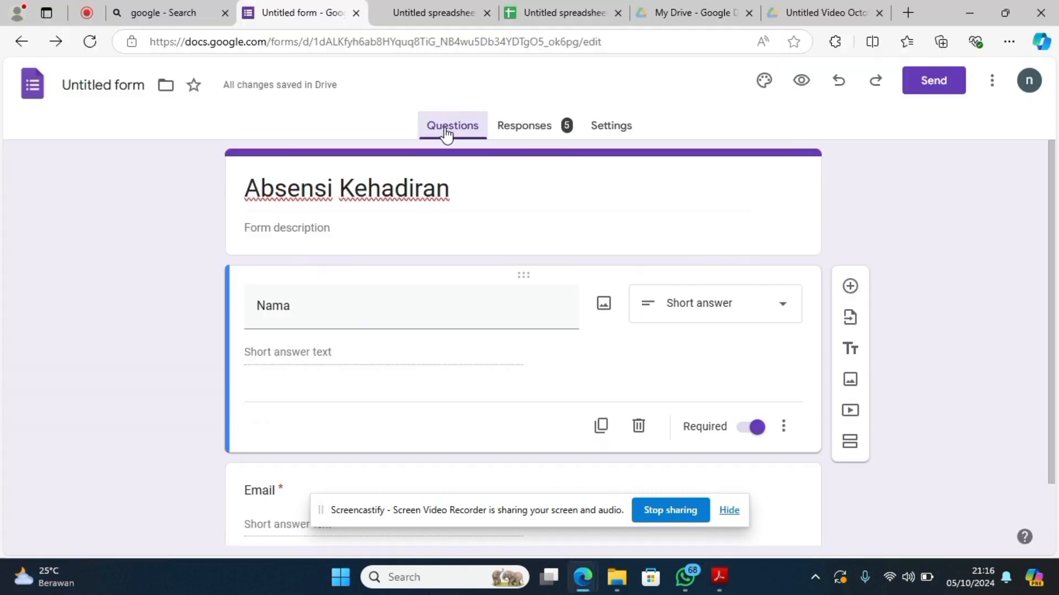
- Review the Absensi Kehadiran form's questions and per-question responses, and view the collected responses in the linked spreadsheet
scroll(404, 221, down, 2)
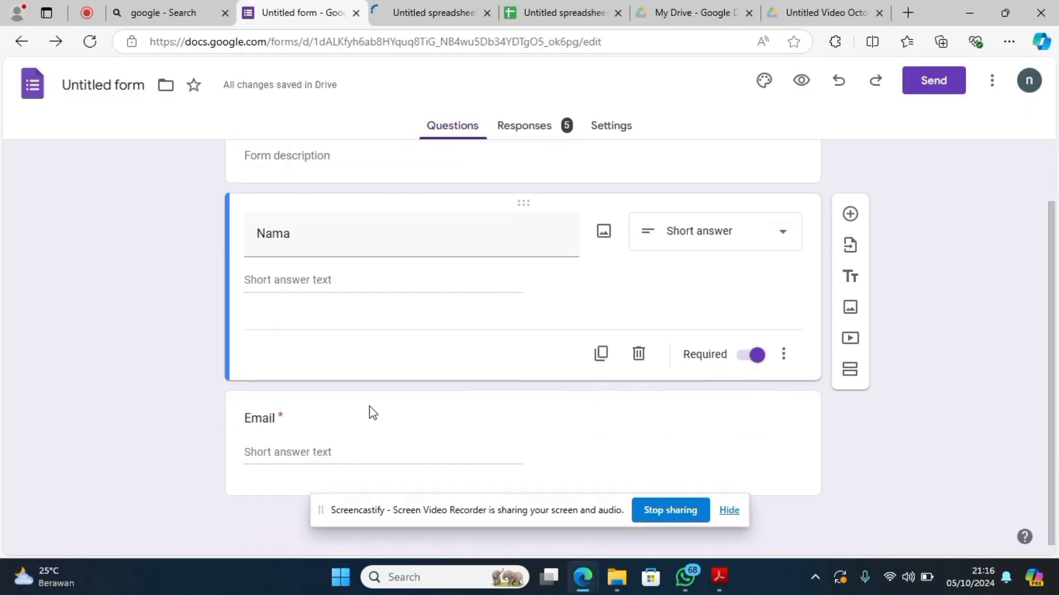
click(544, 130)
scroll(443, 359, down, 15)
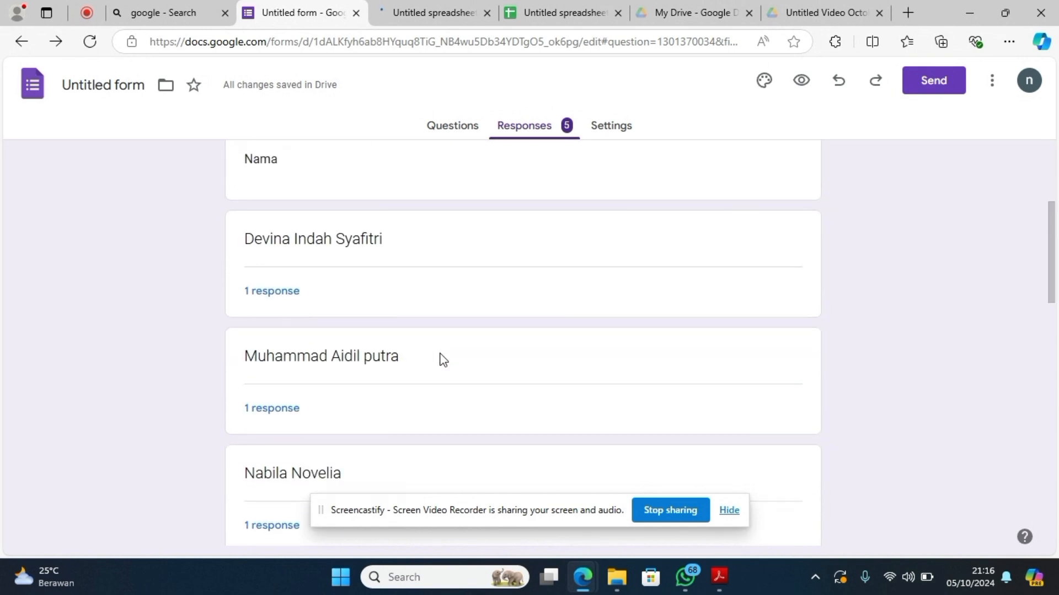
scroll(443, 358, down, 4)
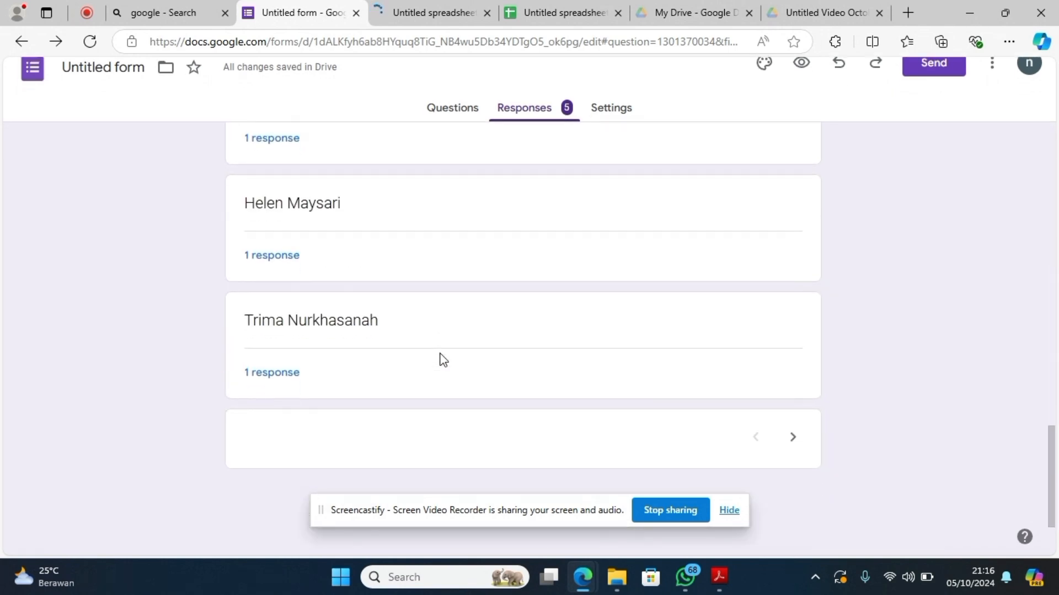
scroll(443, 359, up, 15)
scroll(443, 359, down, 1)
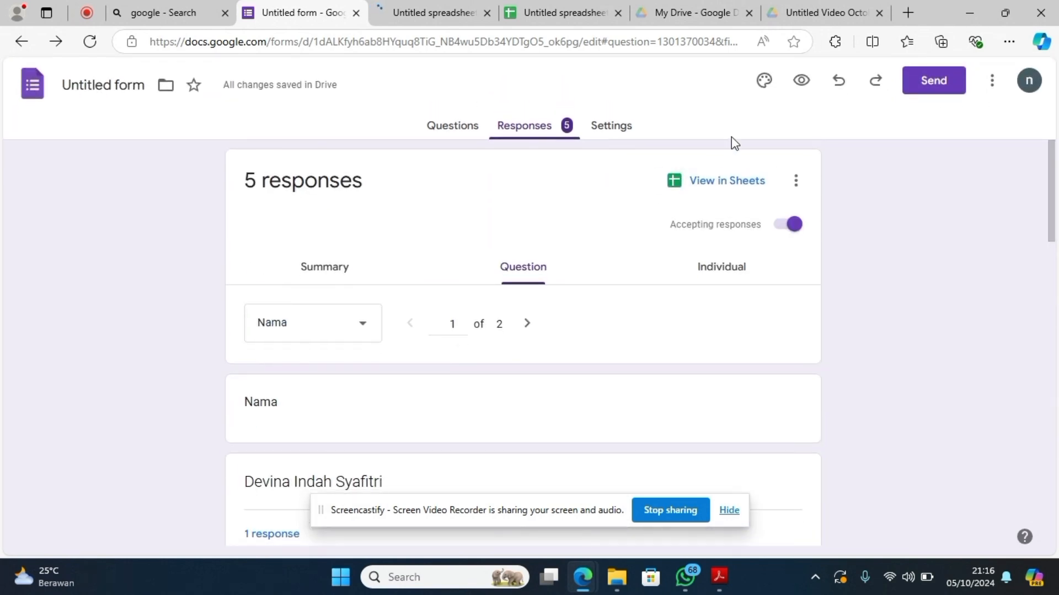
click(740, 193)
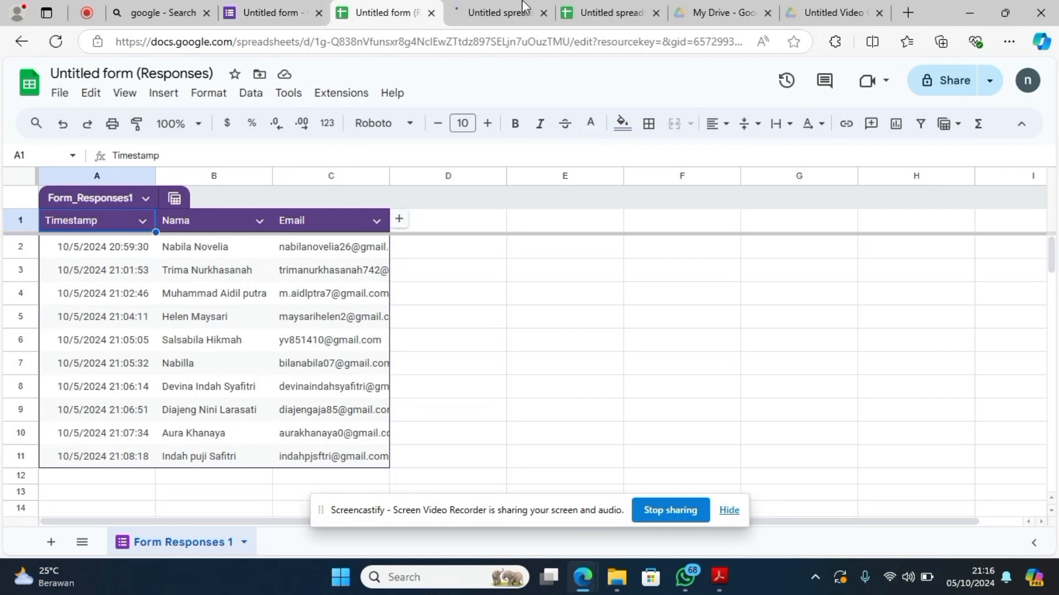
- Open the template sertifikat presentation from My Drive and examine its <<Nama>> placeholder
click(687, 20)
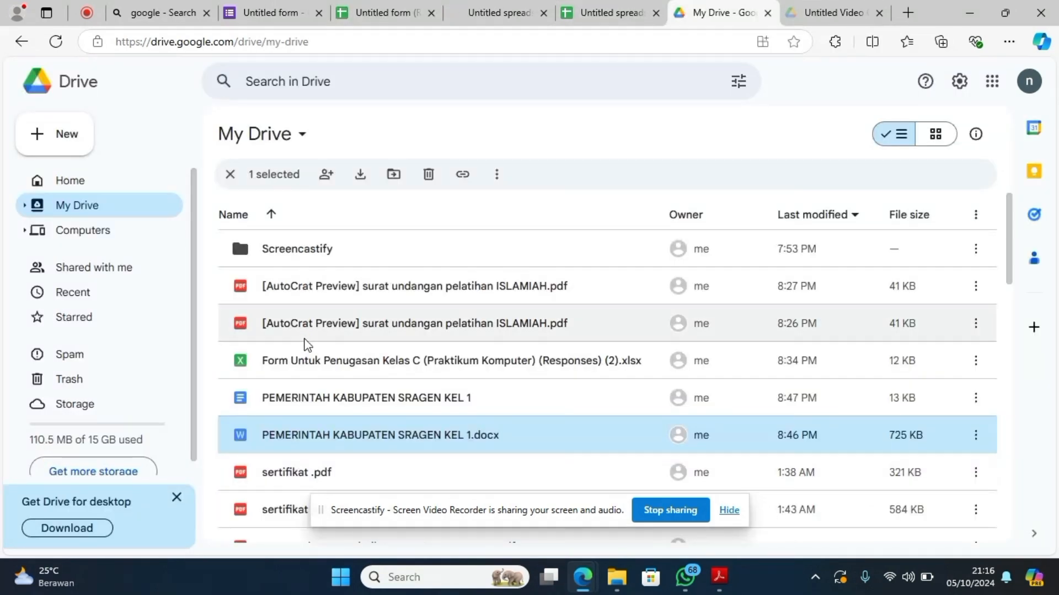
scroll(307, 344, down, 3)
scroll(314, 348, down, 7)
scroll(344, 413, down, 5)
click(343, 412)
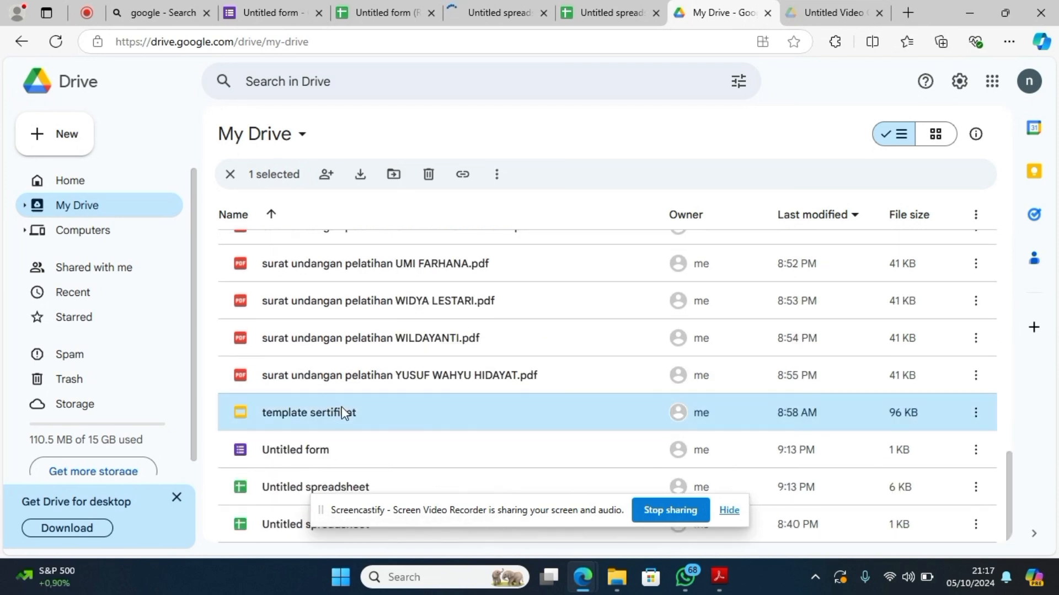
double_click(342, 412)
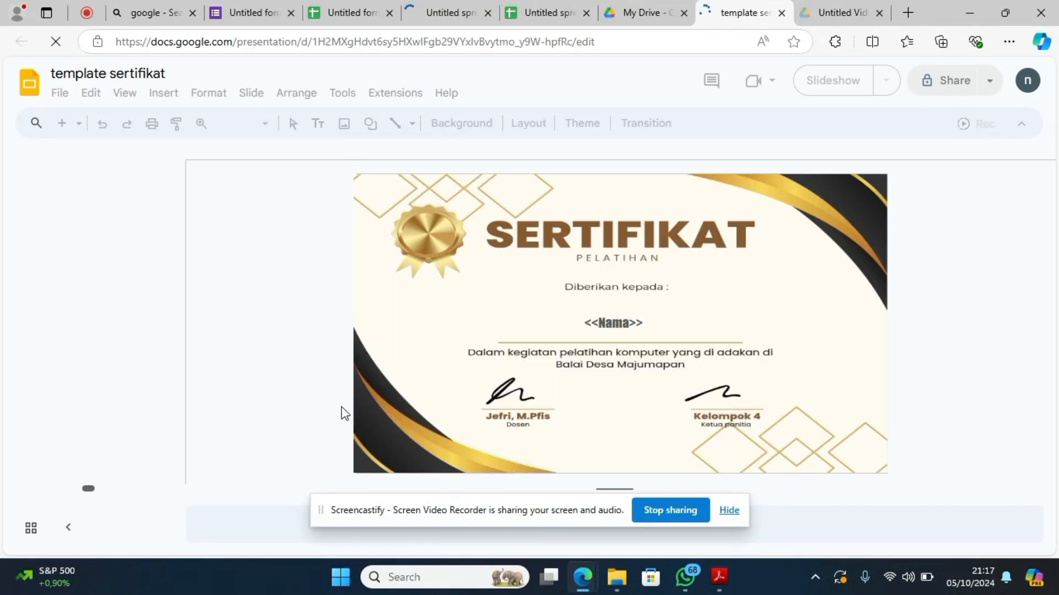
click(653, 316)
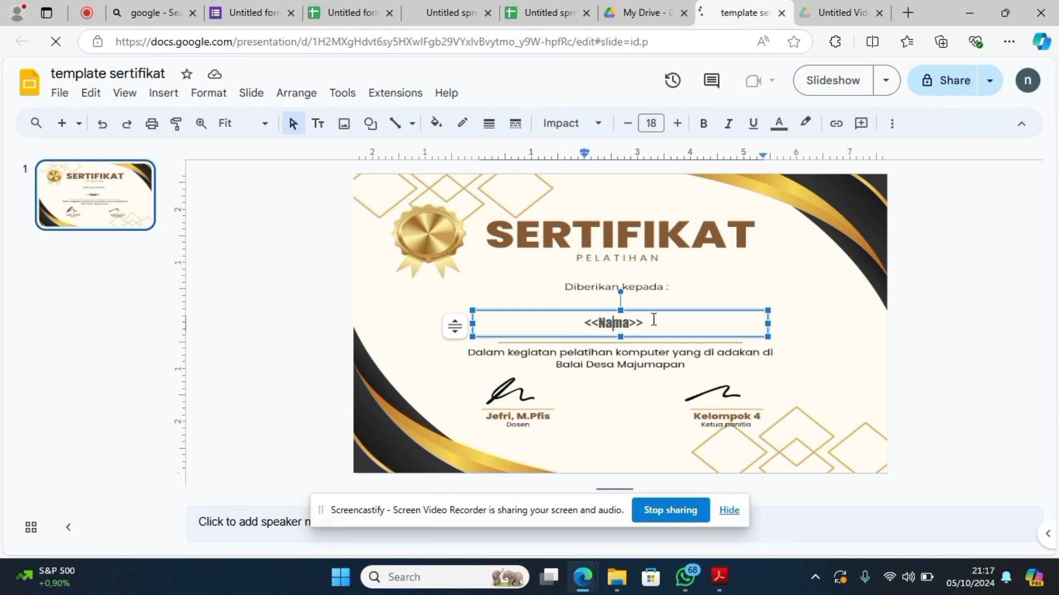
click(712, 276)
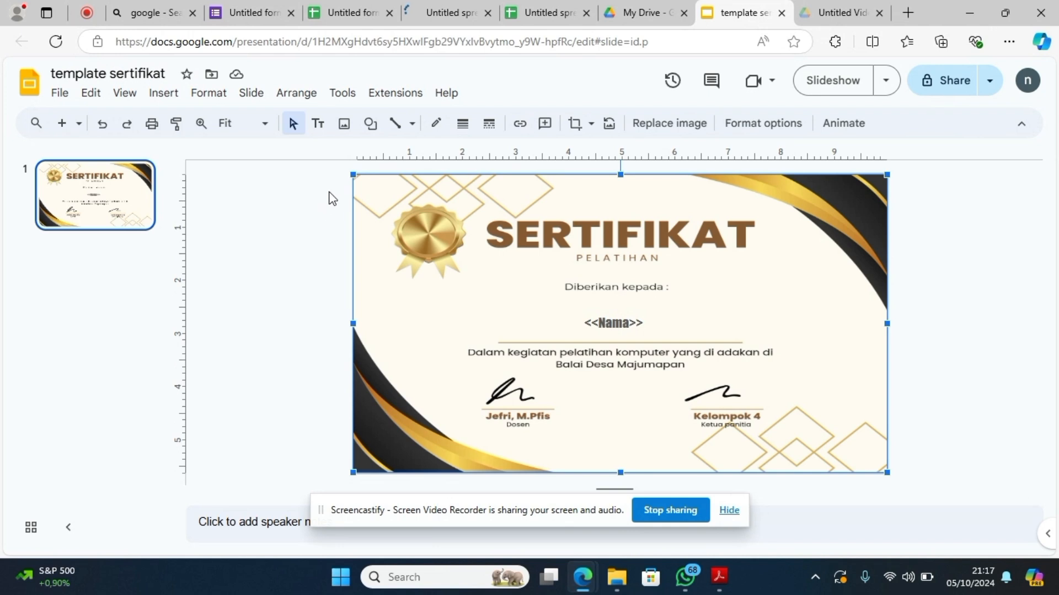
- Open the attendance form's response spreadsheet, launch Autocrat there and start a new merge job
click(262, 16)
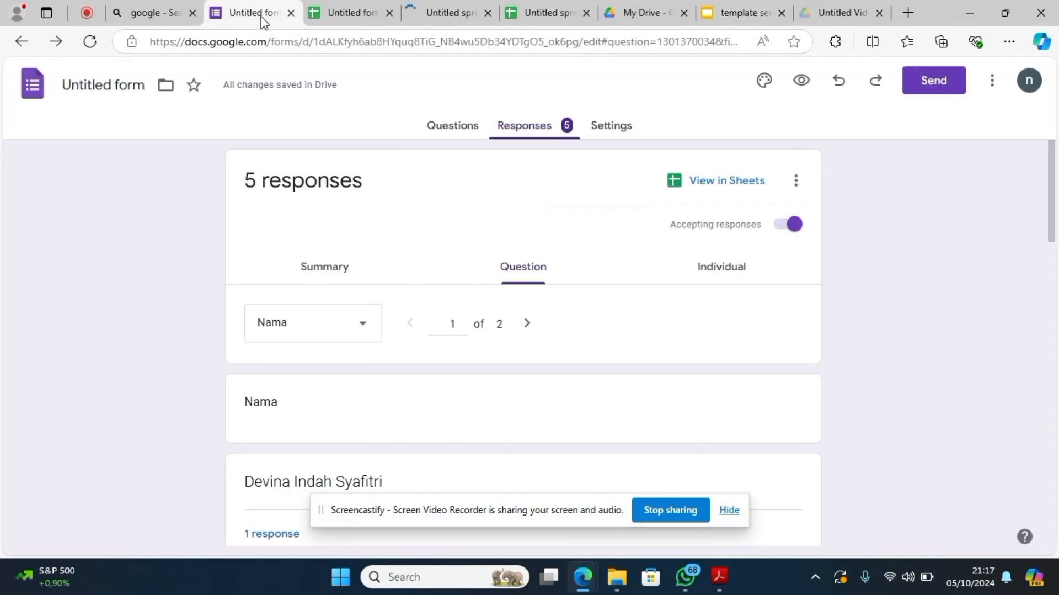
click(705, 191)
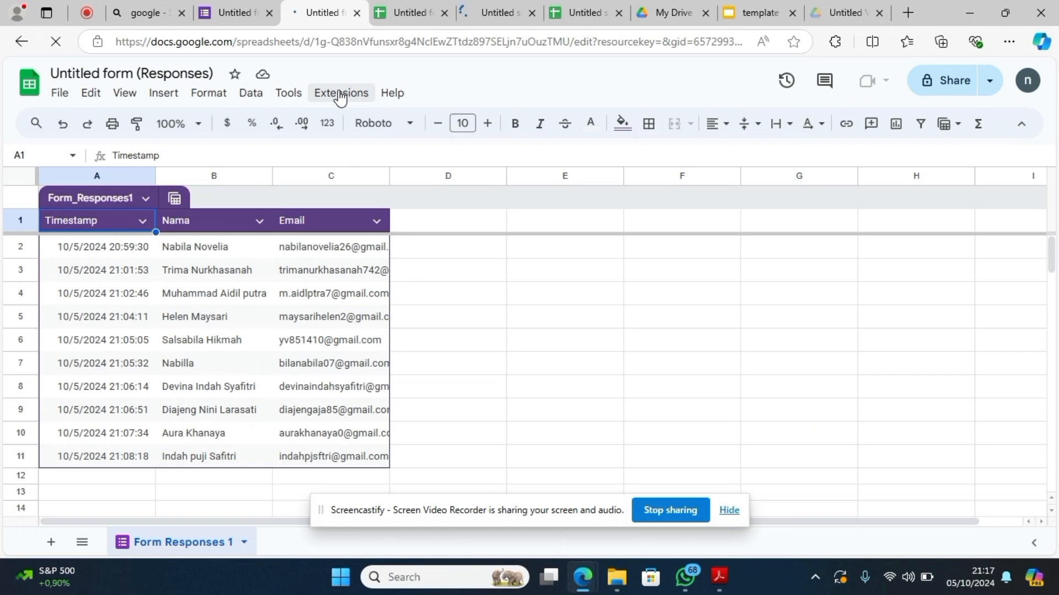
click(341, 95)
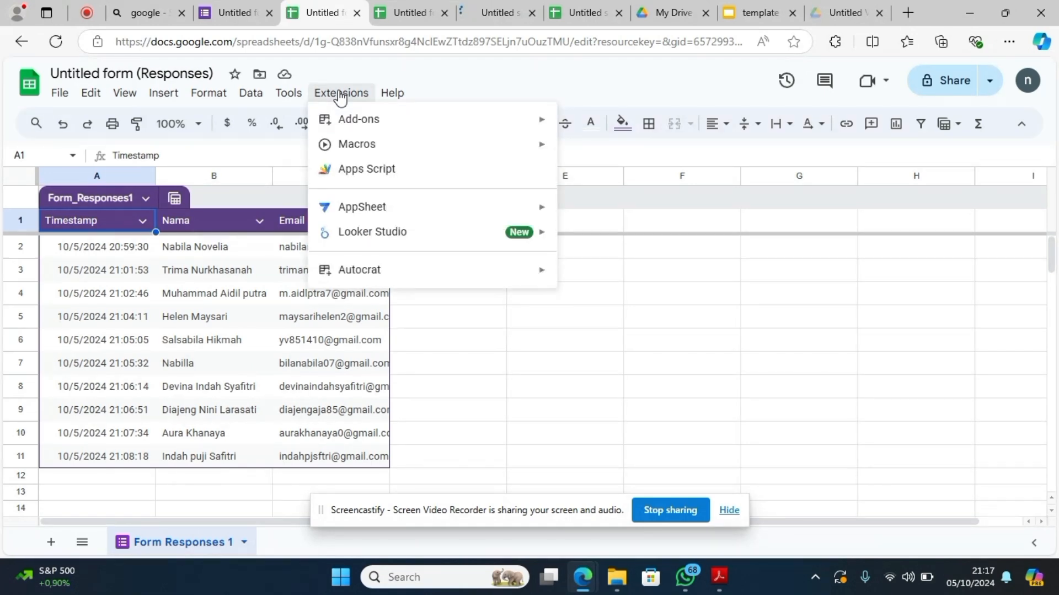
mouse_move(364, 277)
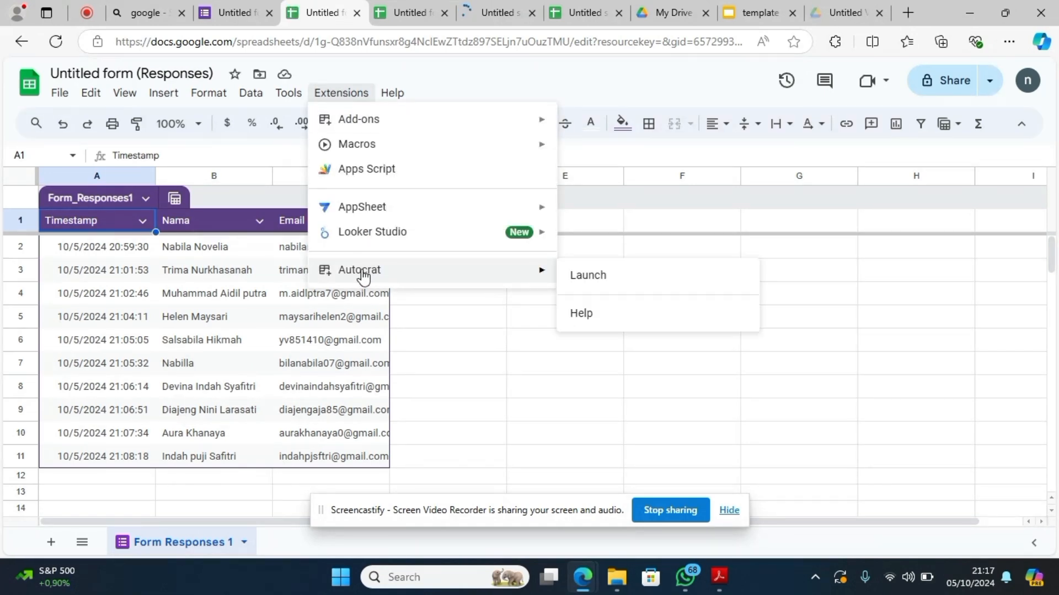
click(578, 280)
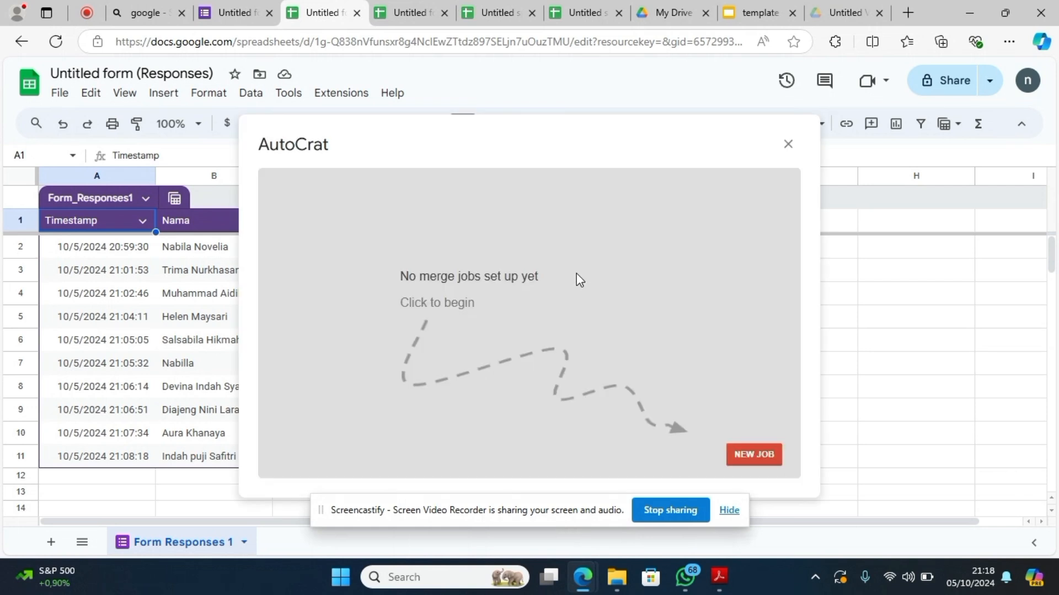
click(760, 453)
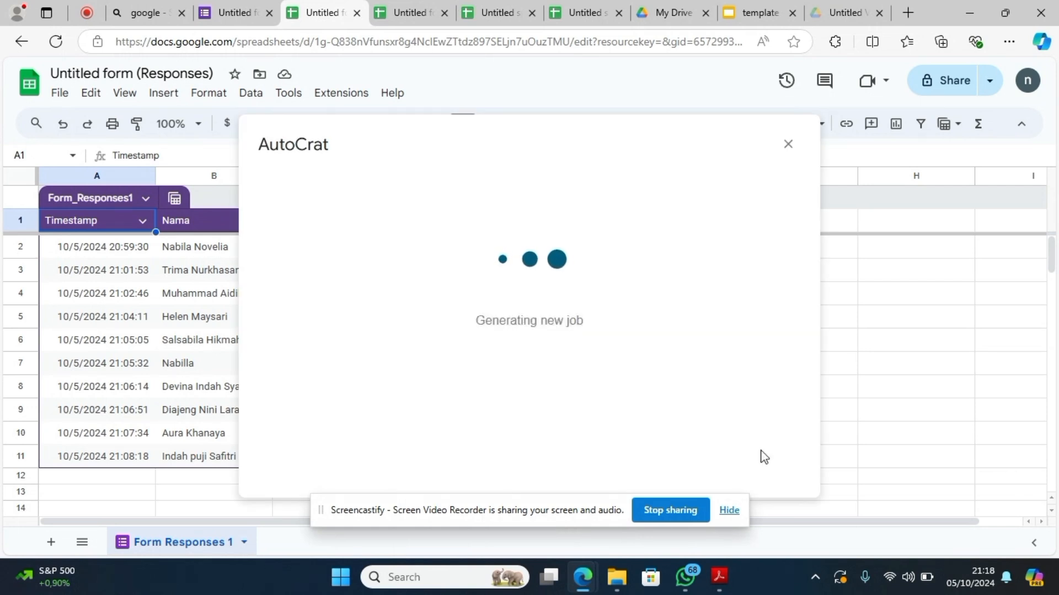
- Name the merge job "sertifikat <<Nama>>" and continue to the template selection
click(499, 240)
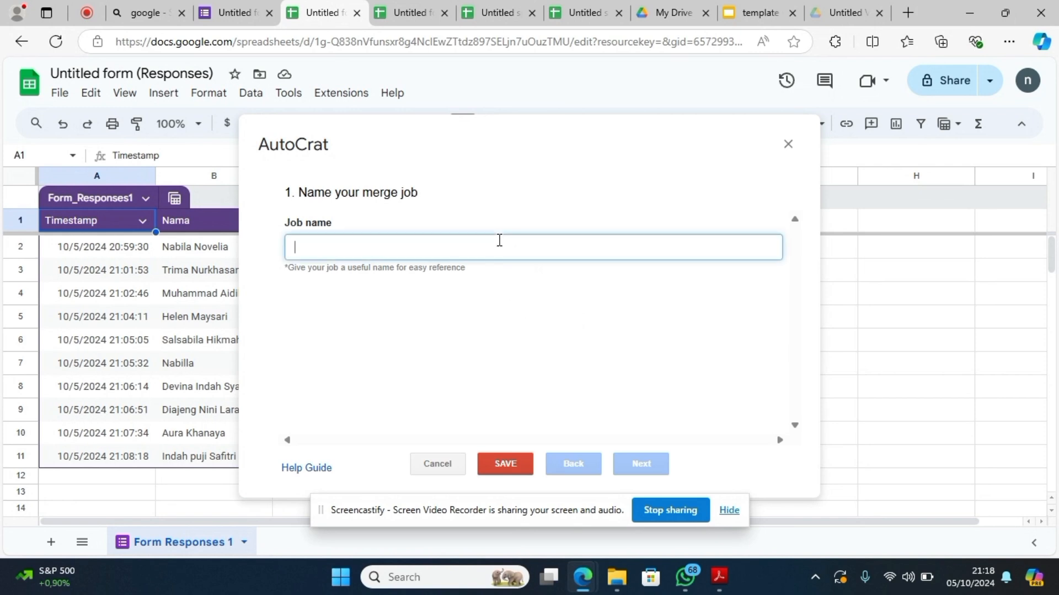
text(sss)
key(BackSpace)
key(BackSpace)
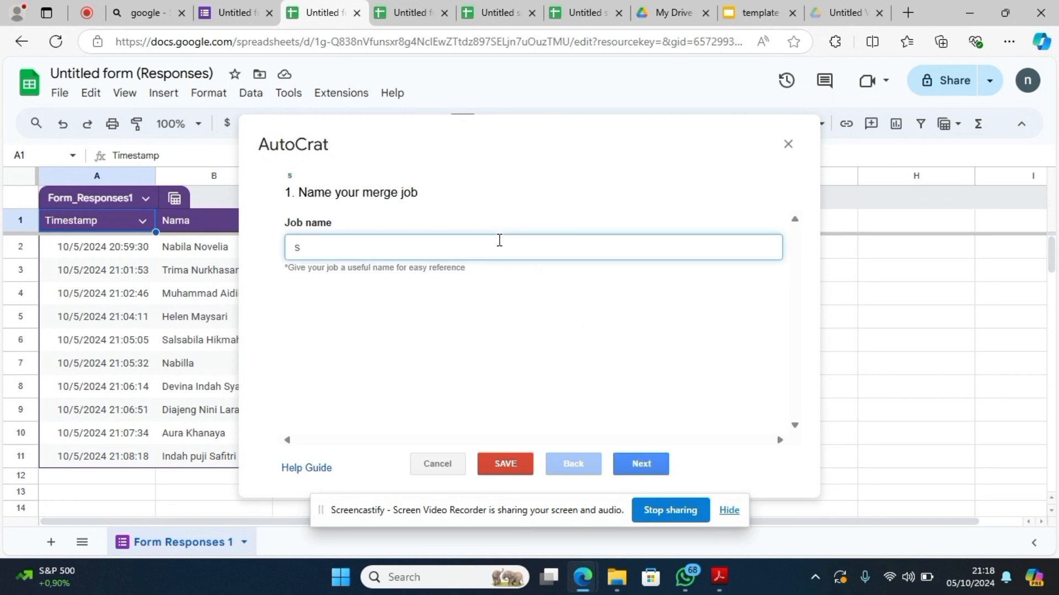
text(ertifikat <)
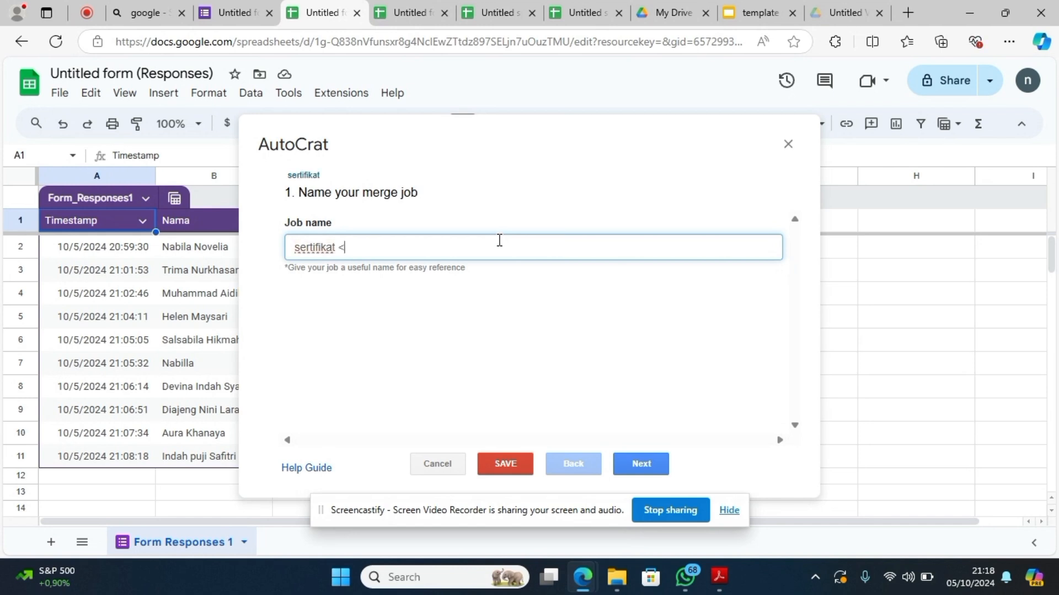
text(<NAMA)
key(BackSpace)
key(BackSpace)
key(BackSpace)
text(ama>>)
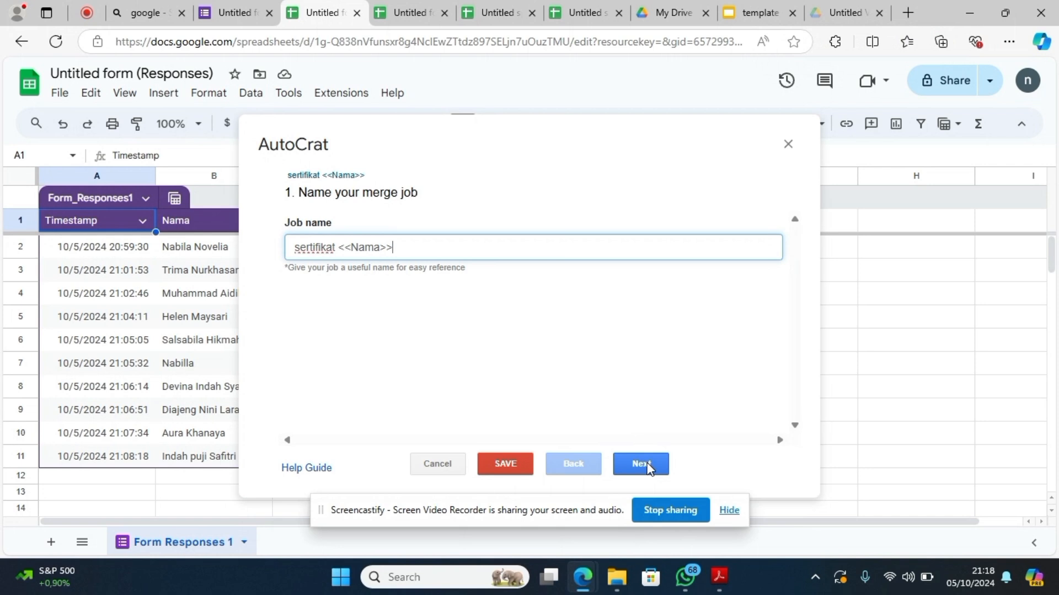
click(649, 464)
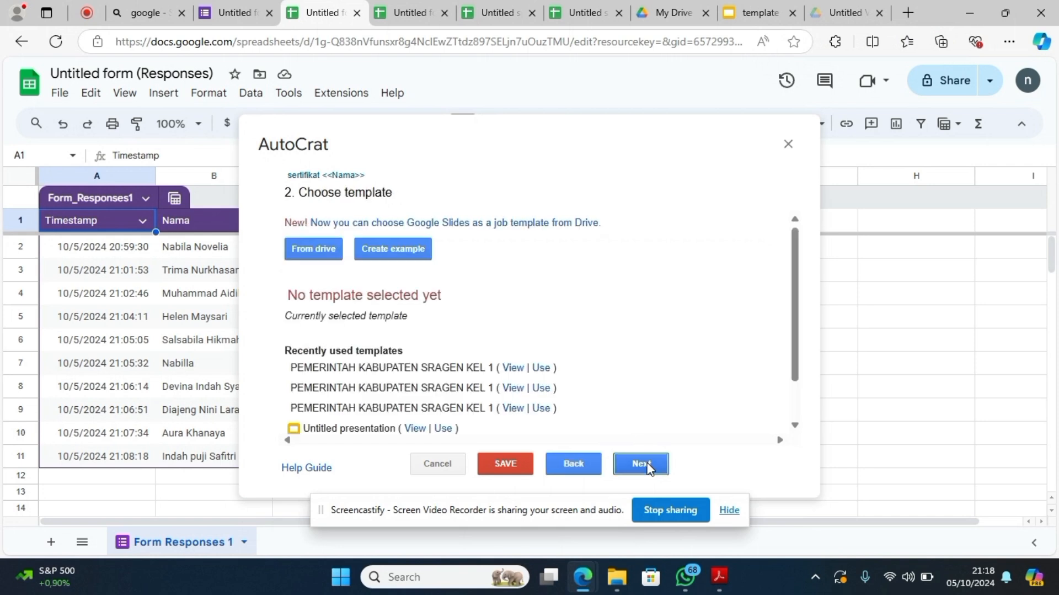
- Choose template sertifikat from Drive as the job template and accept the mapping of <<Nama>> to the Nama column
click(313, 248)
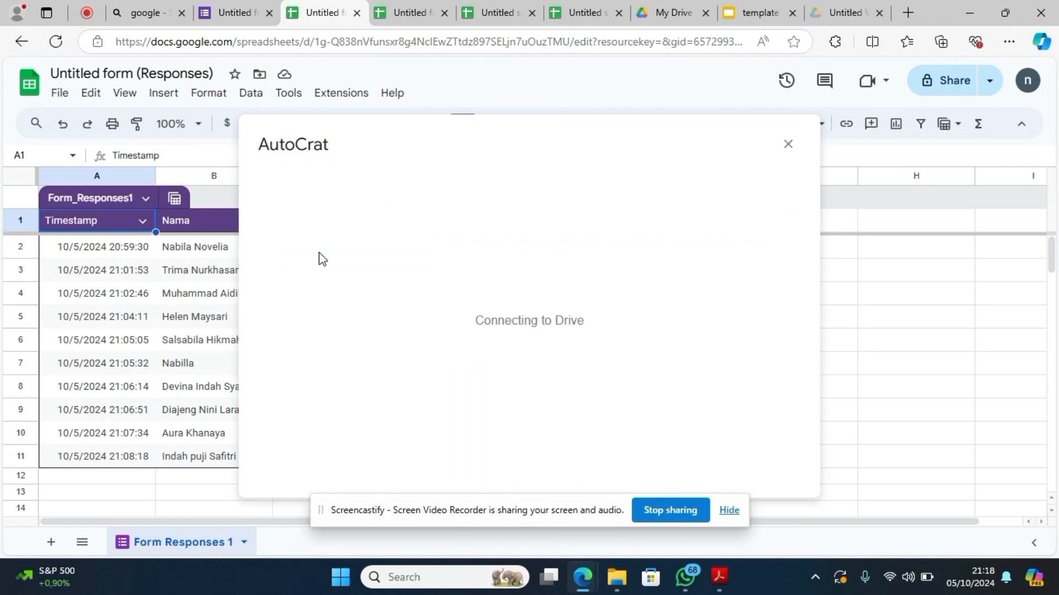
scroll(417, 349, down, 3)
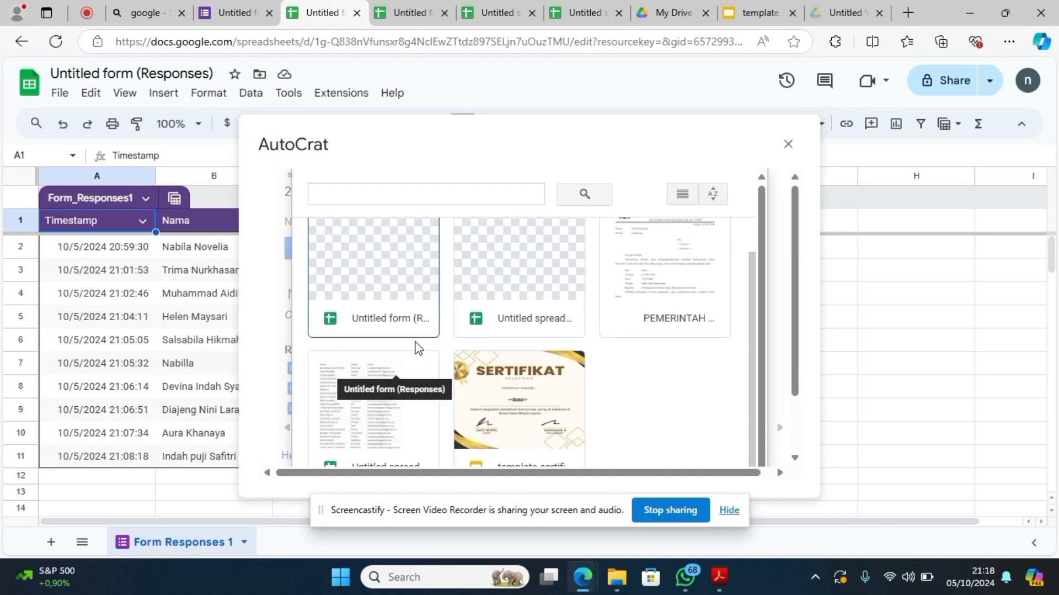
click(508, 363)
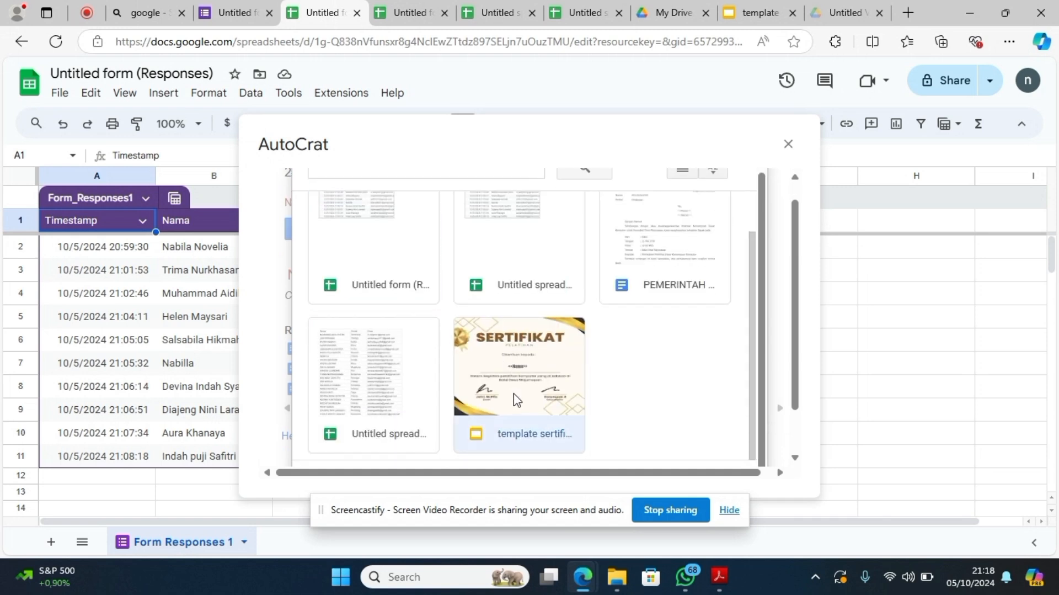
click(348, 425)
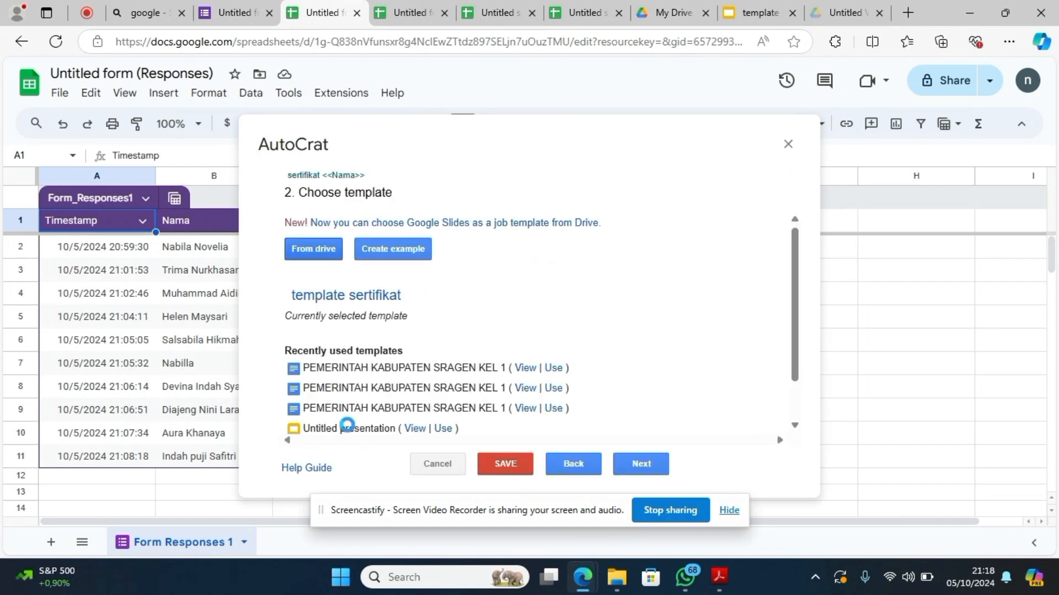
click(640, 463)
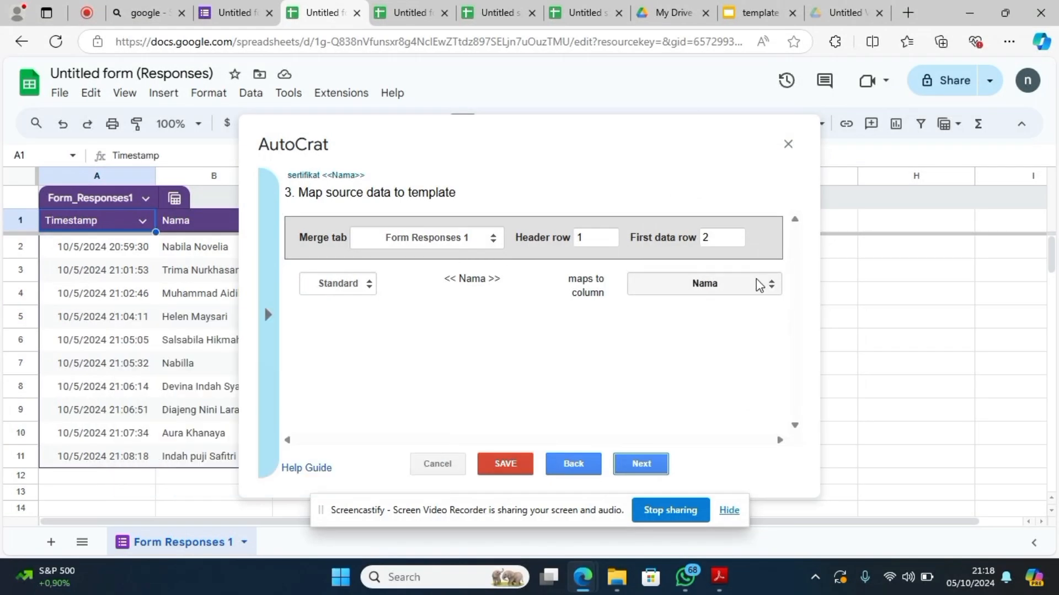
click(643, 463)
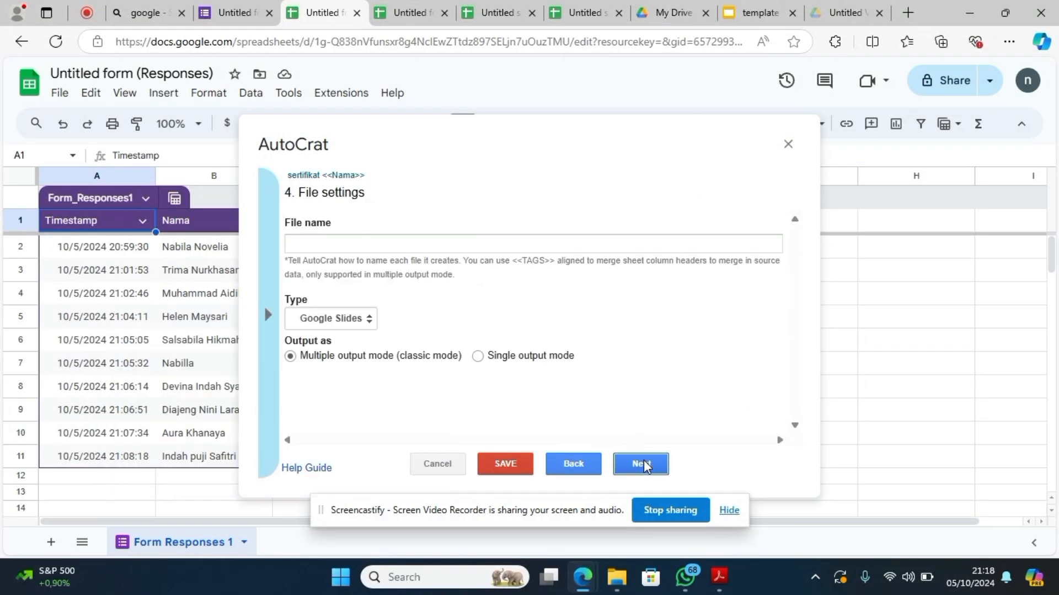
- Set the output file name to "sertifikat <<Nama>>" and the file type to PDF, and continue to the destination folder
click(419, 242)
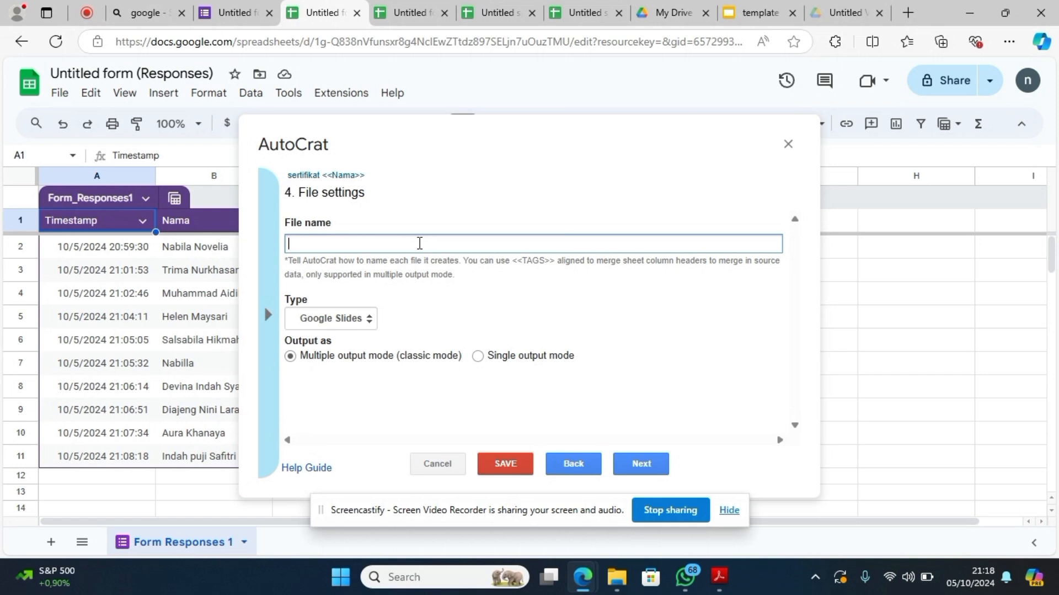
text(sertifikat <<Nama>>)
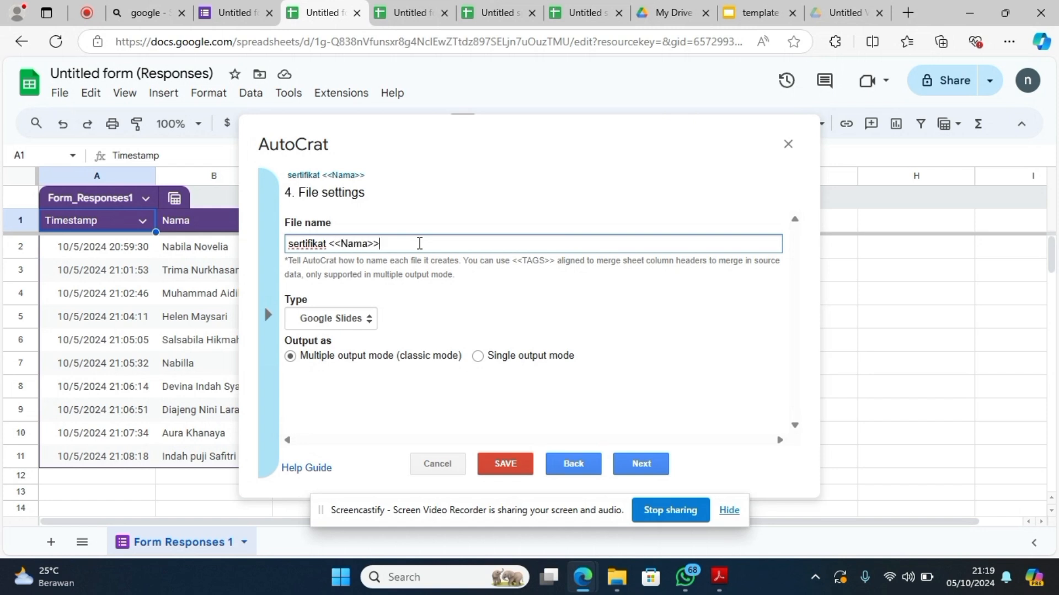
click(331, 318)
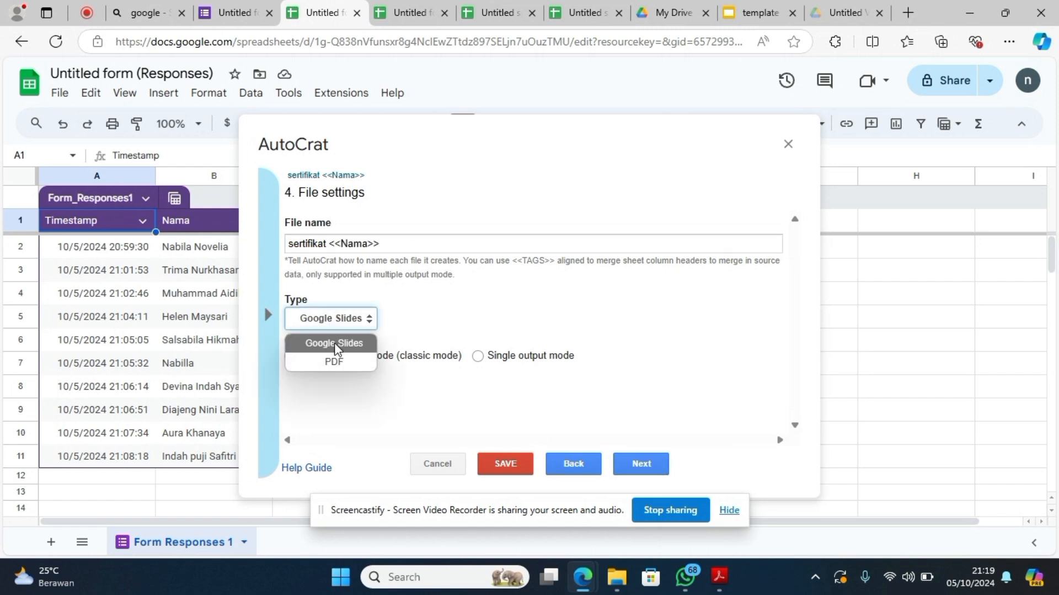
click(342, 364)
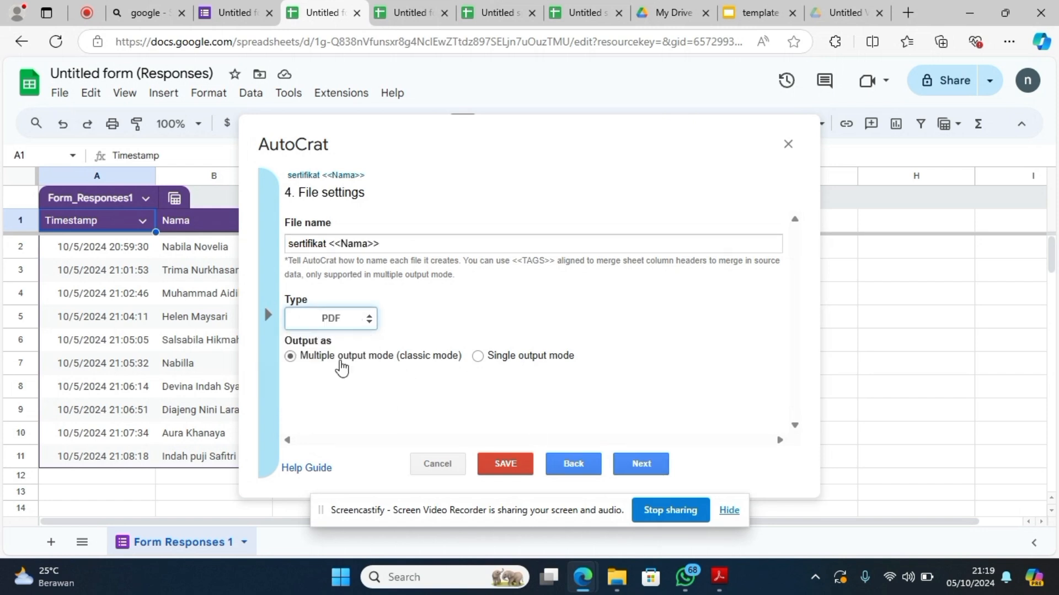
click(636, 465)
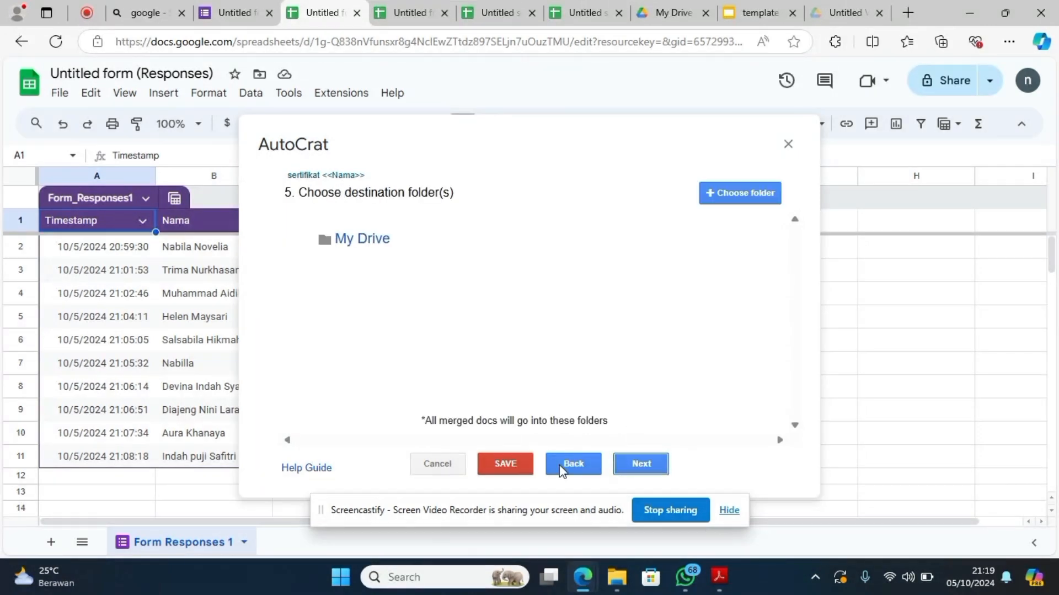
- Keep My Drive as the destination folder, skip the optional settings up to the merge condition, and enable document sharing
click(642, 470)
click(642, 470)
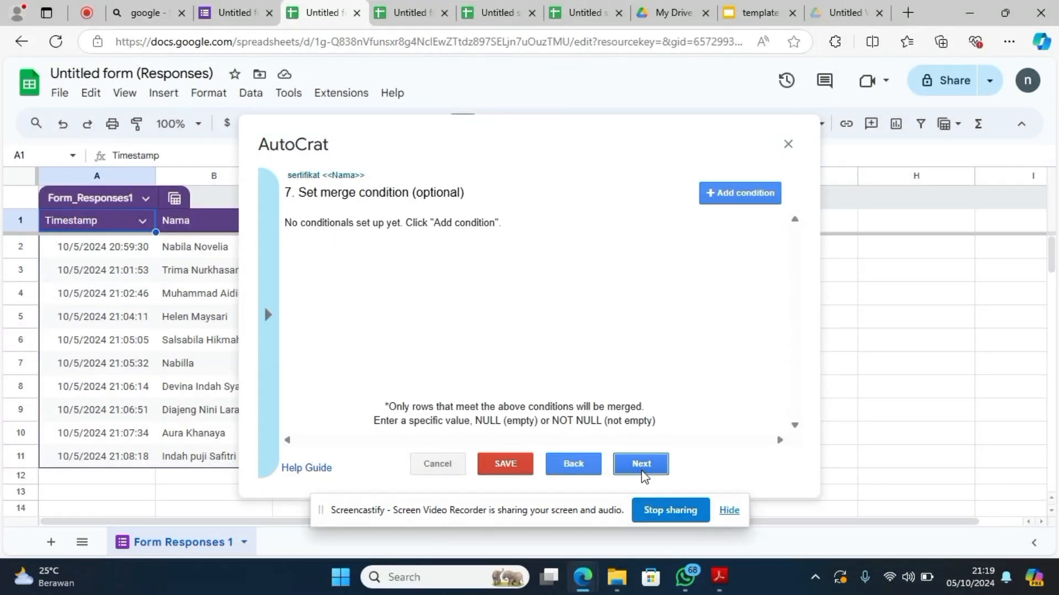
click(642, 464)
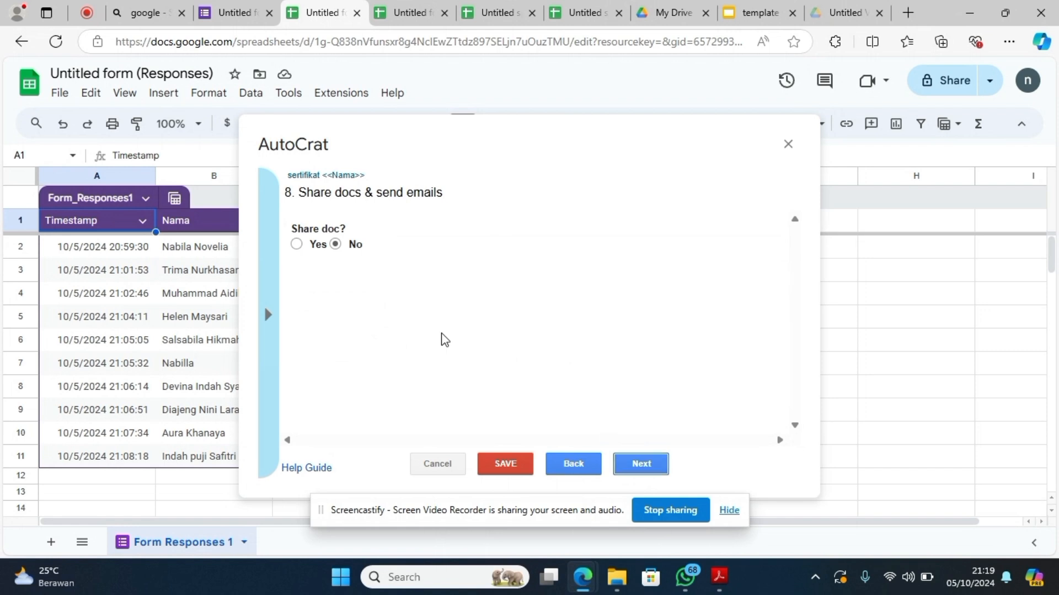
click(296, 245)
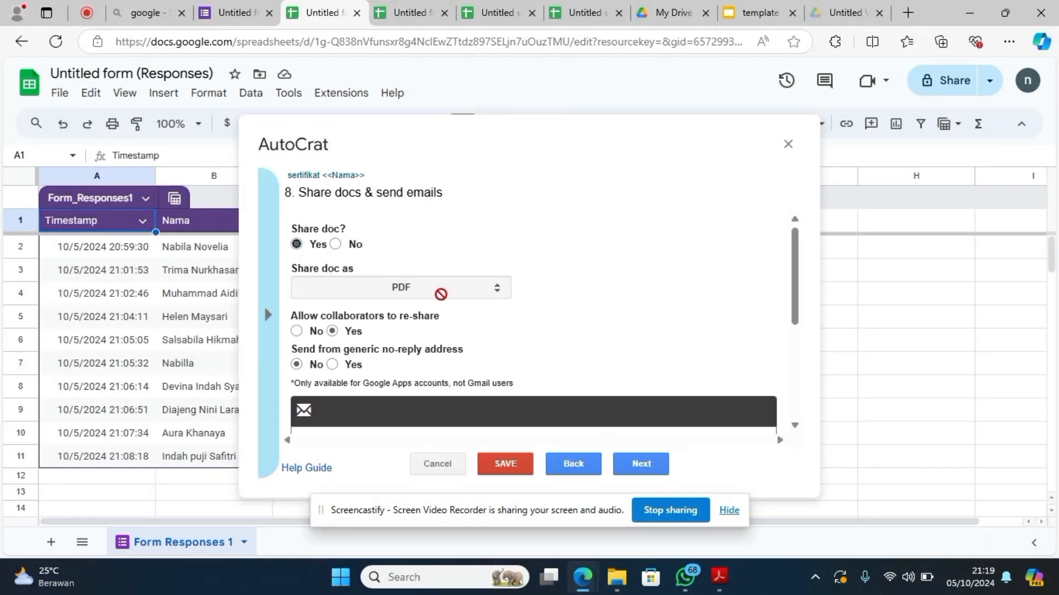
- Address the job's email to <<Email>> and set its subject to "sertifikat pelatihan"
scroll(411, 413, down, 3)
click(373, 258)
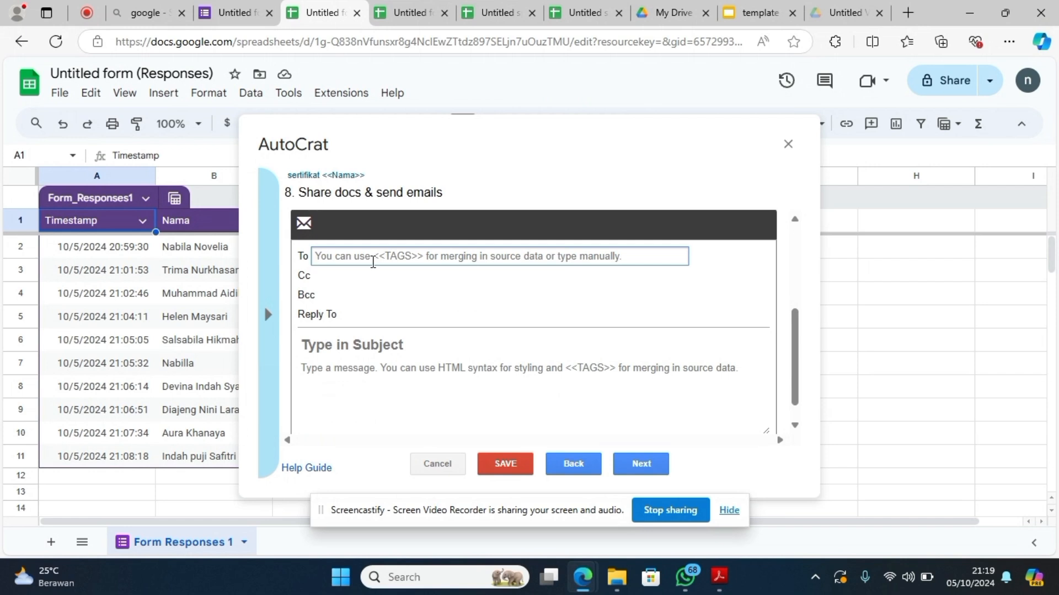
text(<<E)
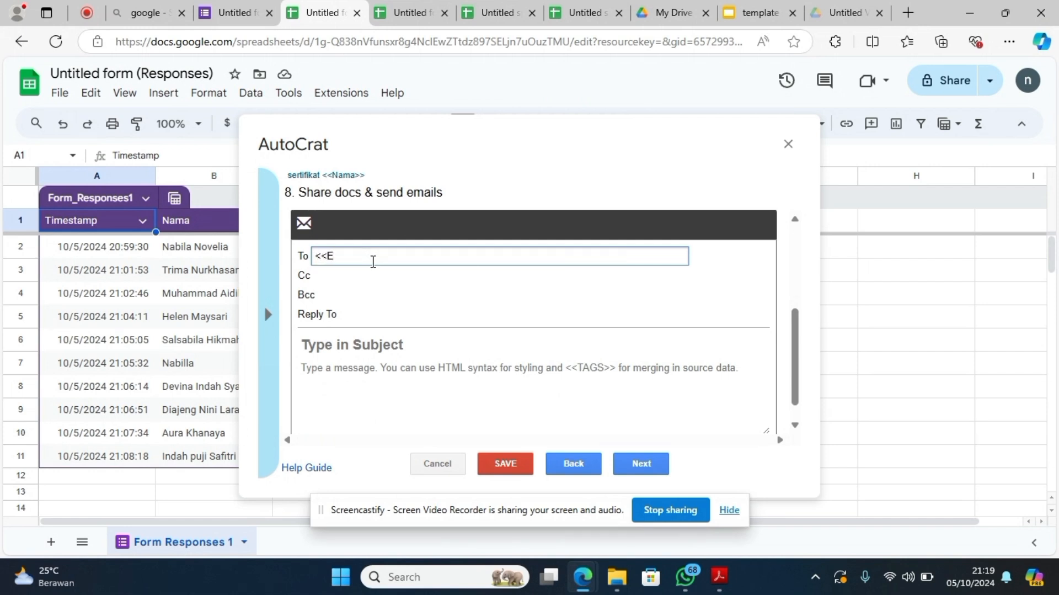
text(mail>>)
click(384, 345)
text(se)
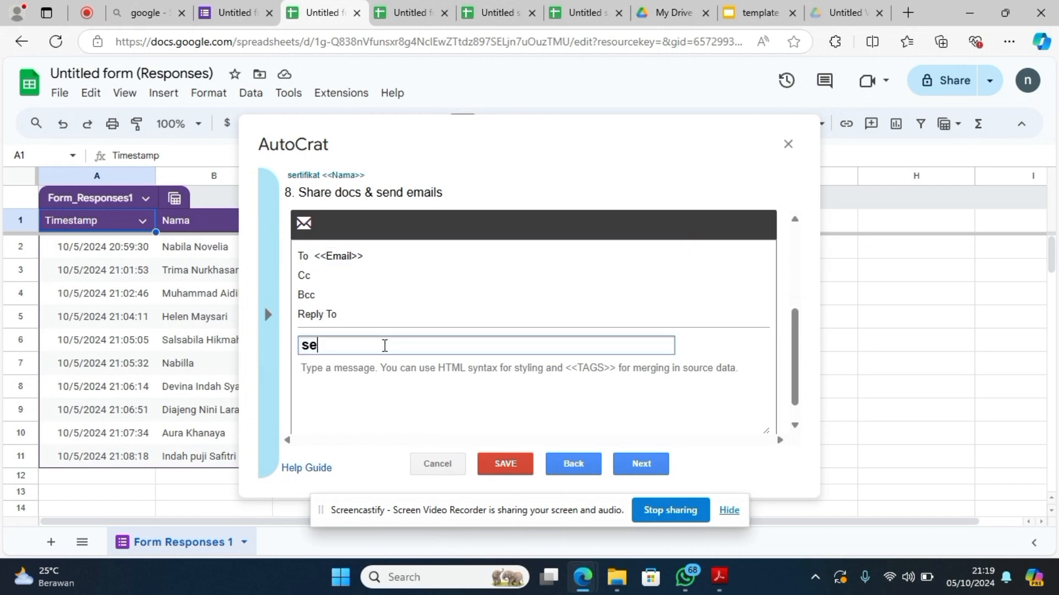
text(rtifikat pela)
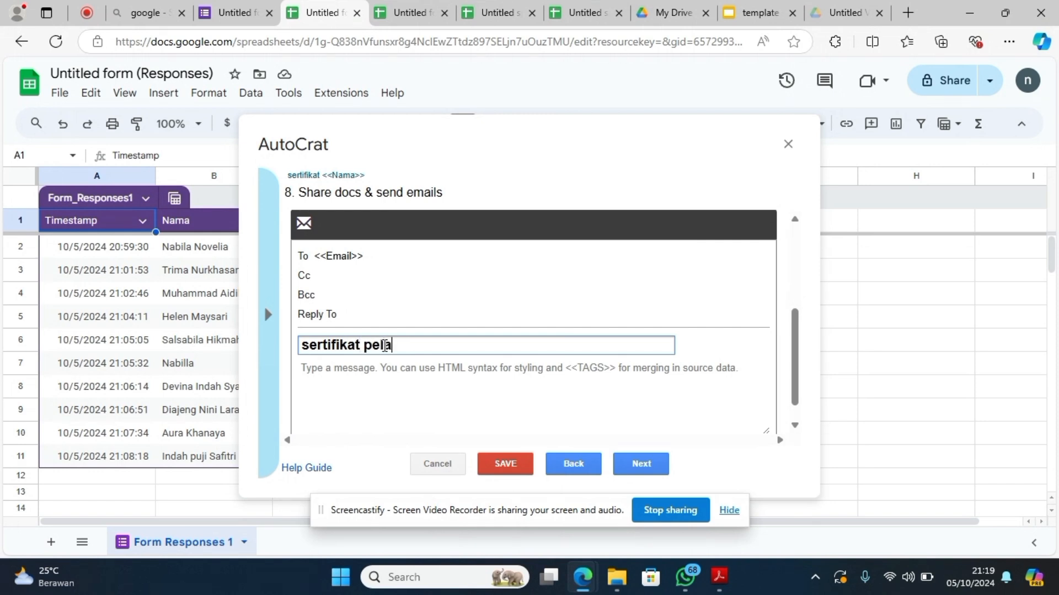
text(tihan)
- Write the email message "Terima Kasih <<Nama>> telah mengikuti pelatihan komputer" and continue to the job triggers
click(366, 375)
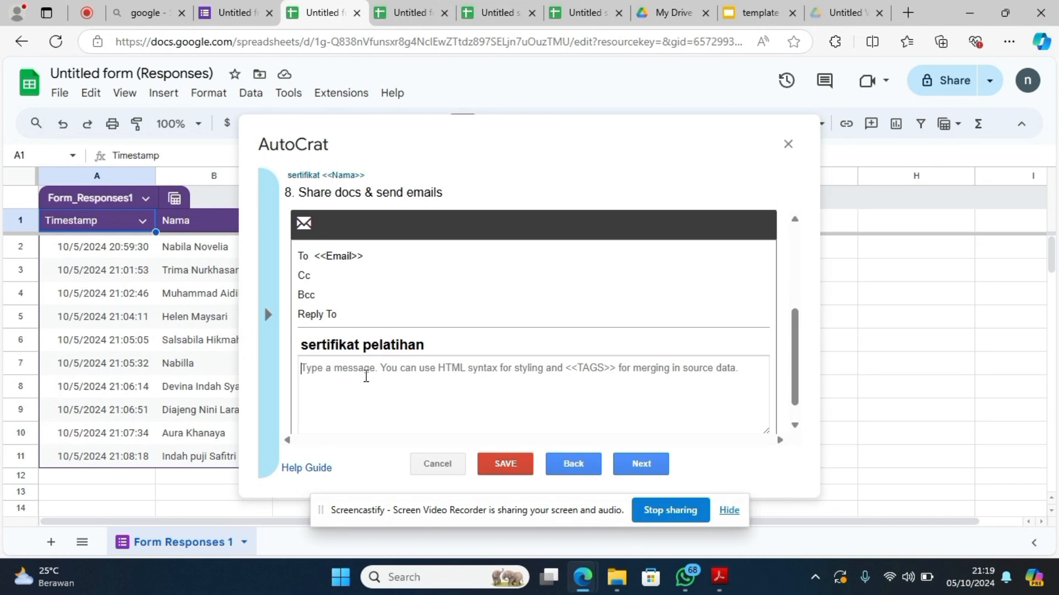
text(Terima K)
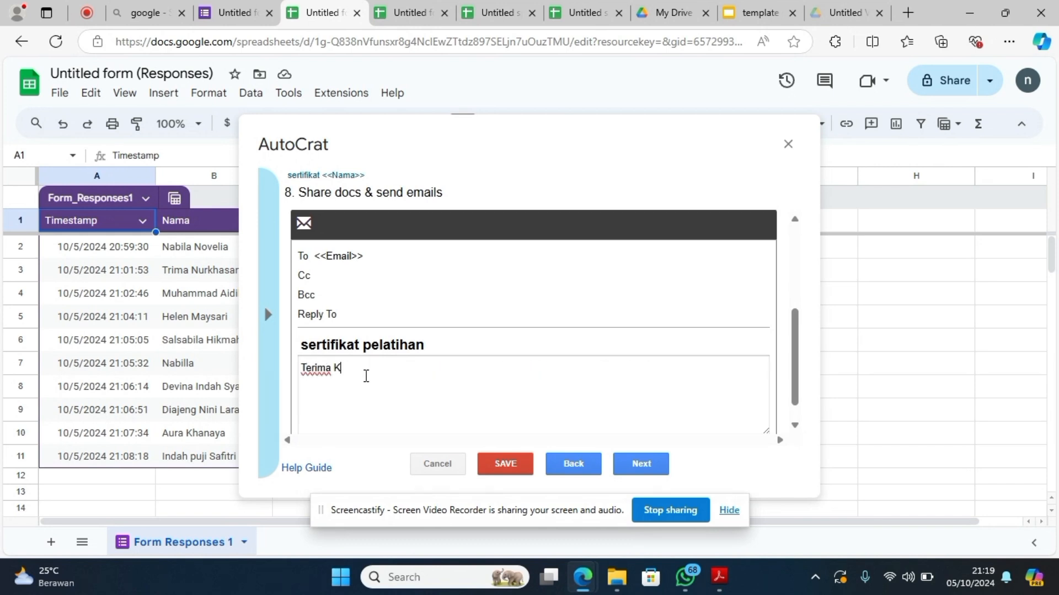
text(asih <<Nama>> telah mengikuti)
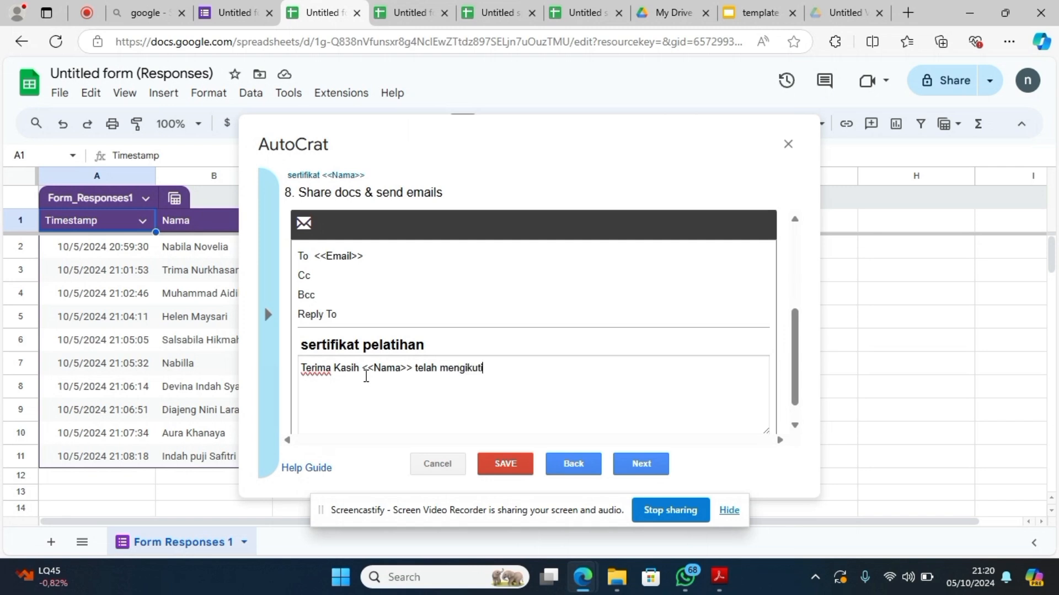
text( pelatihan komputer)
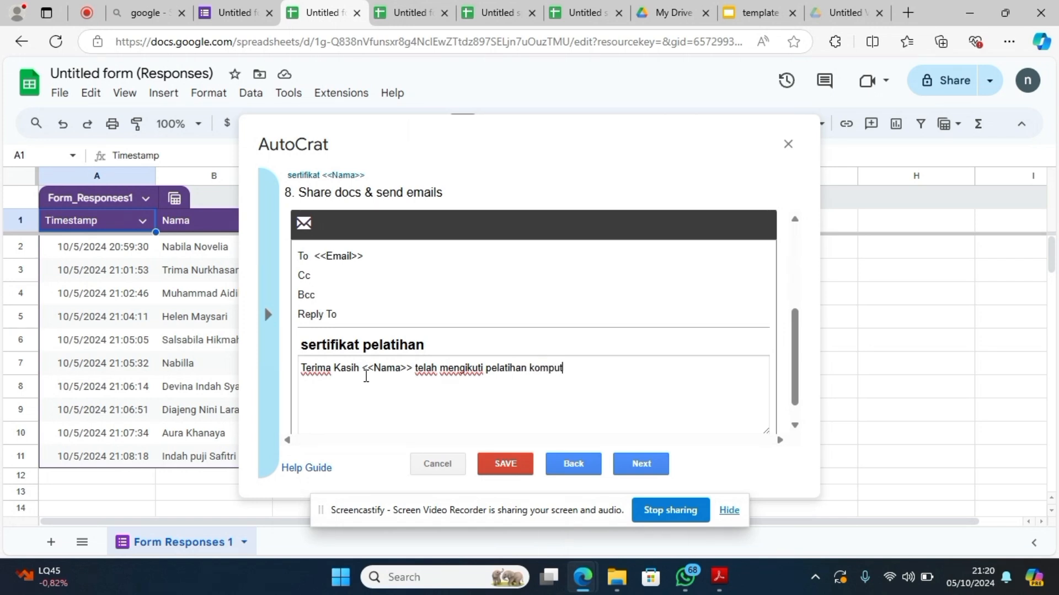
click(642, 464)
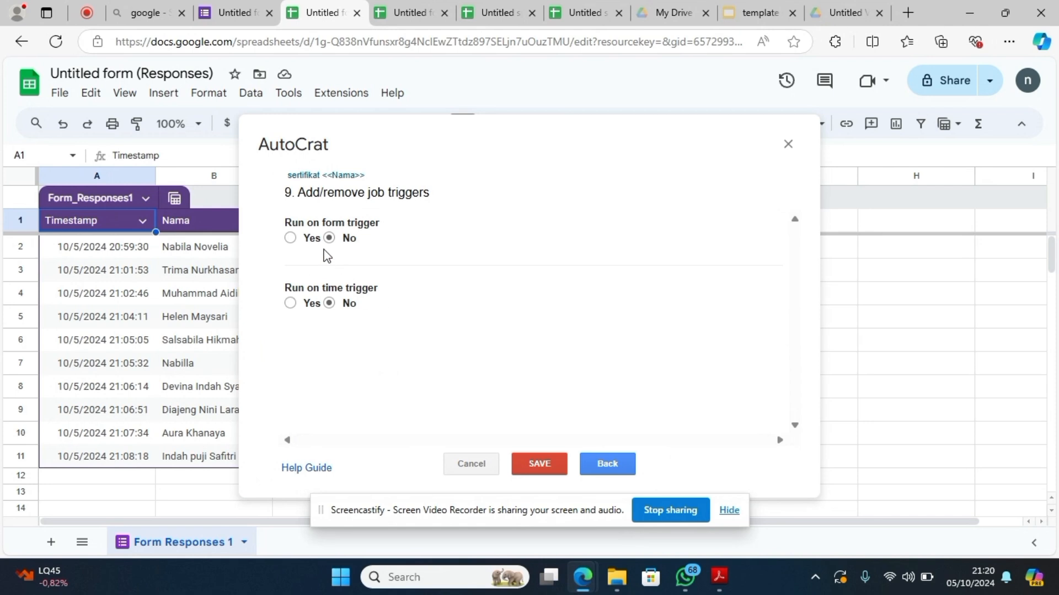
- Enable running the job on the form trigger, confirm enabling triggers for the project, and save the job
click(290, 238)
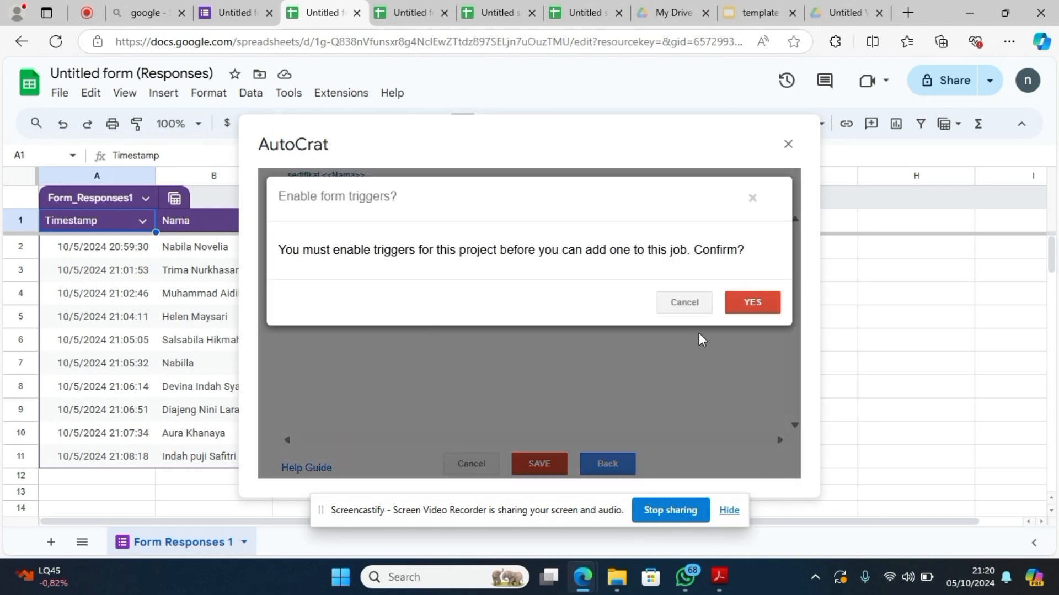
click(739, 309)
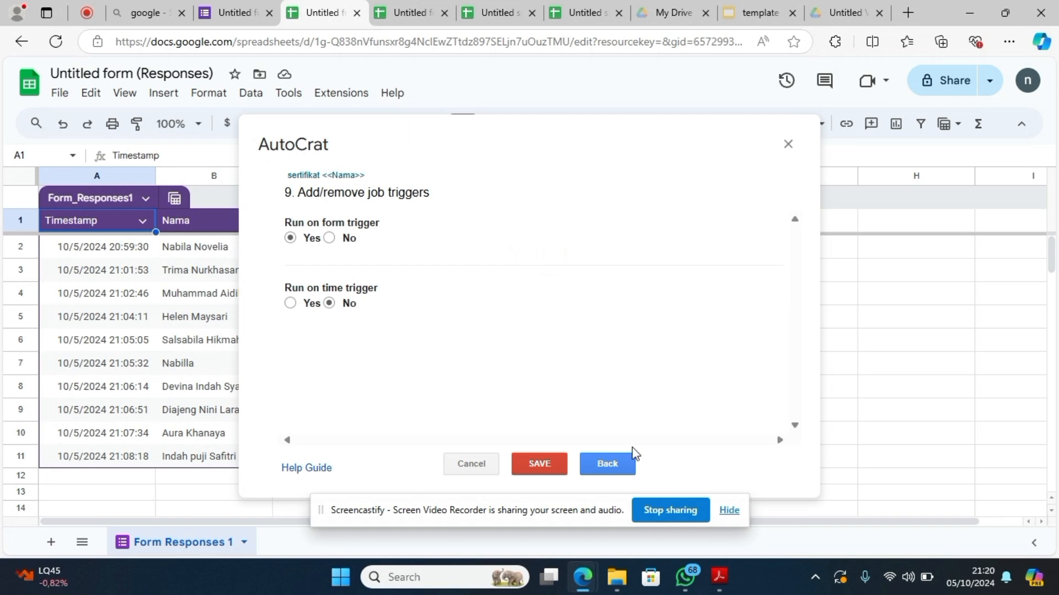
click(539, 463)
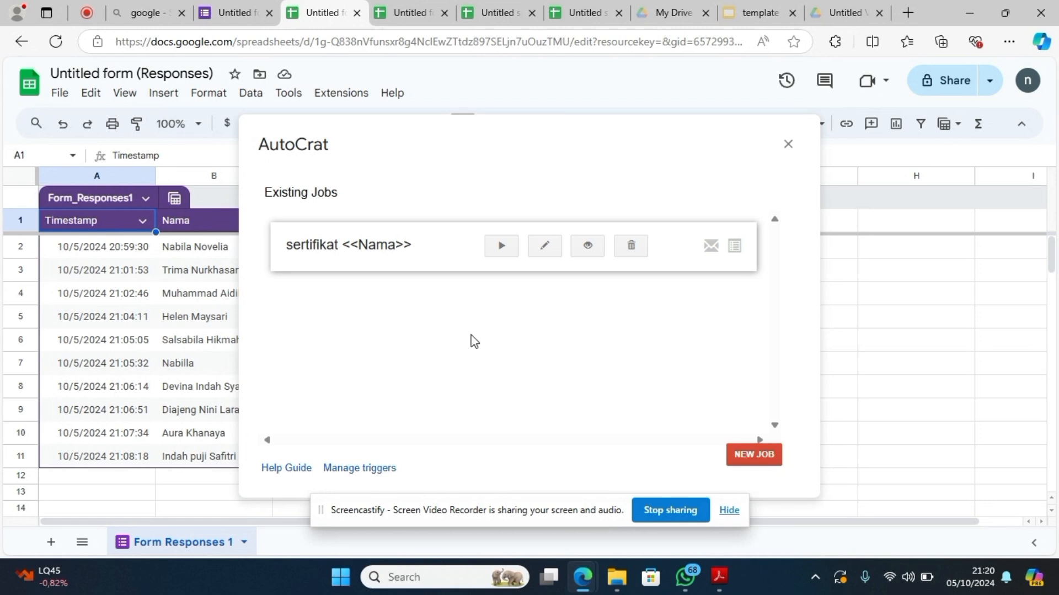
- Review the summary of the sertifikat <<Nama>> job, including its trigger and email settings, and close it
click(587, 246)
scroll(544, 328, down, 3)
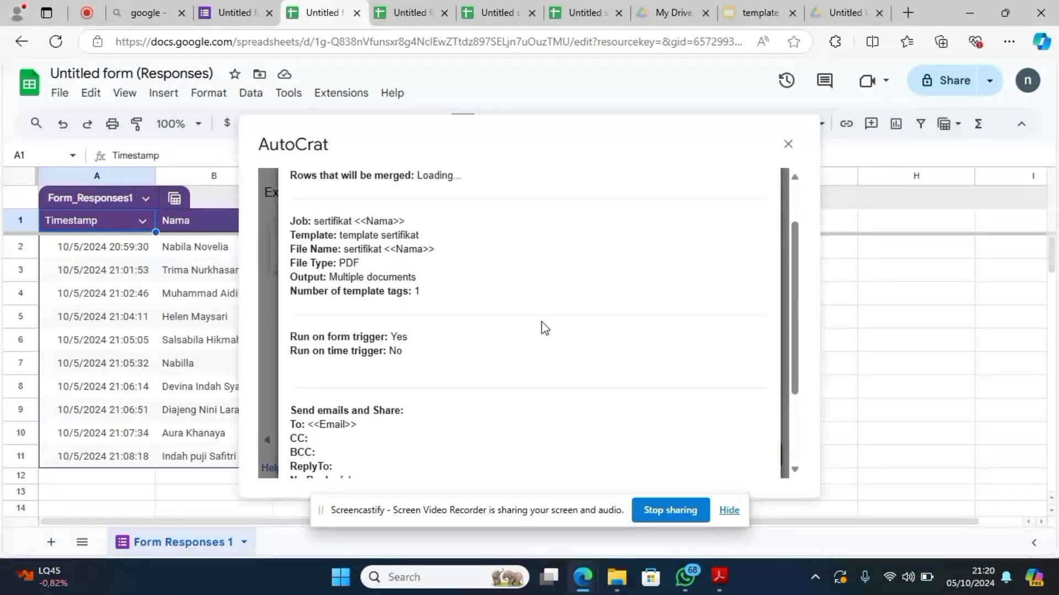
scroll(545, 328, up, 2)
scroll(544, 328, down, 2)
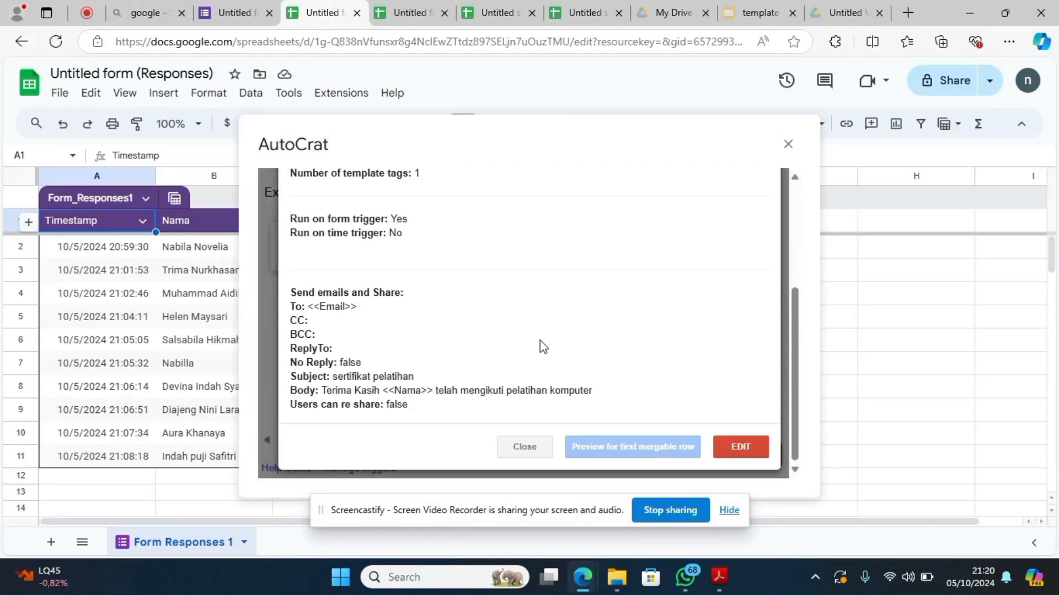
click(523, 445)
- Run the sertifikat <<Nama>> job, then close AutoCrat and check the merge columns in the response sheet
click(501, 246)
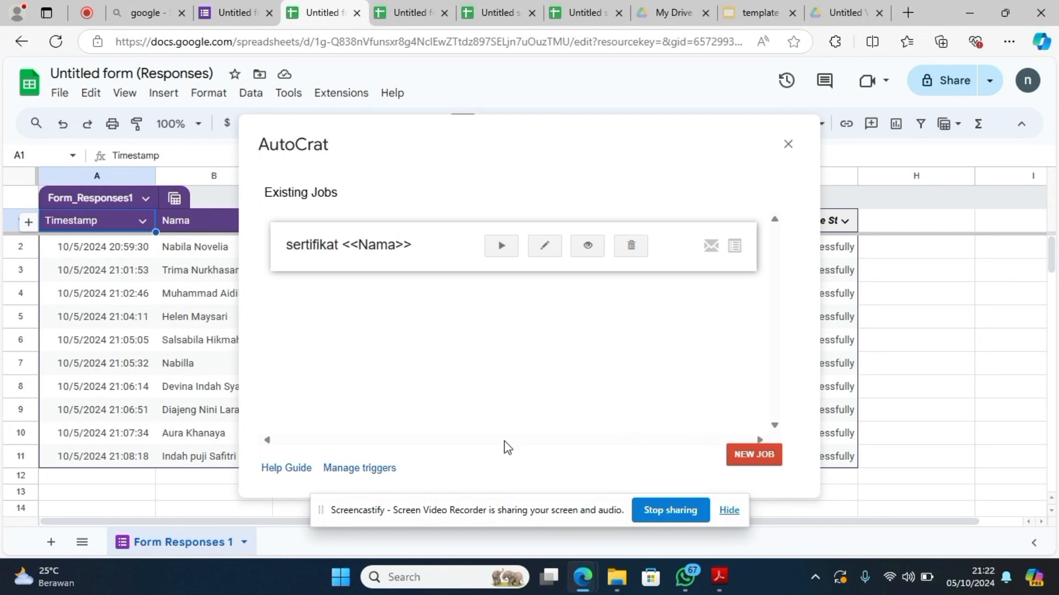
click(789, 144)
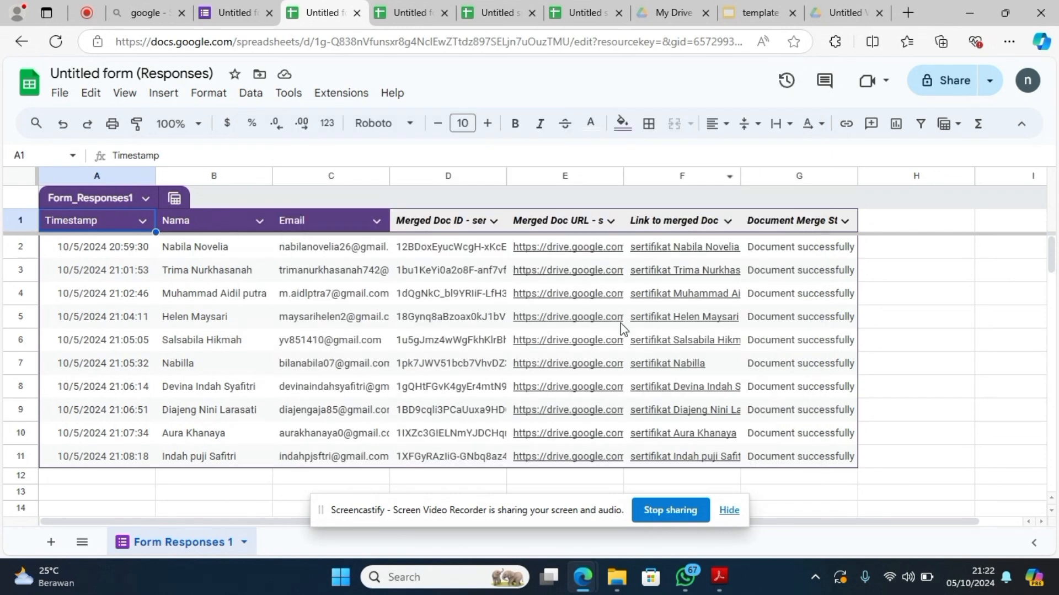
scroll(623, 329, down, 2)
scroll(623, 329, up, 2)
- Reopen the response sheet from the form and open the certificate PDF linked in cell E2
click(220, 20)
click(715, 181)
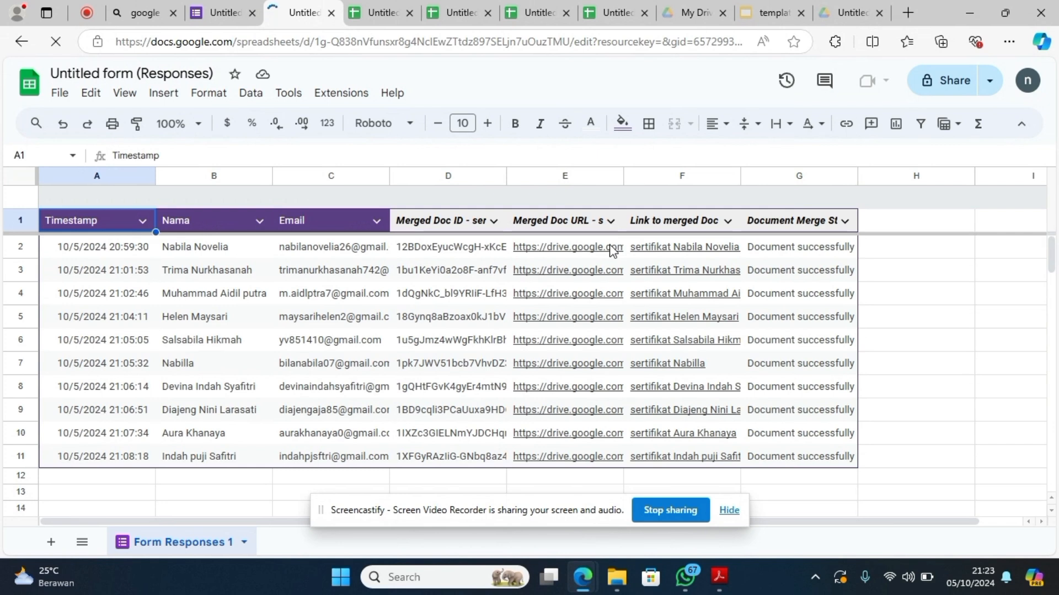
double_click(612, 250)
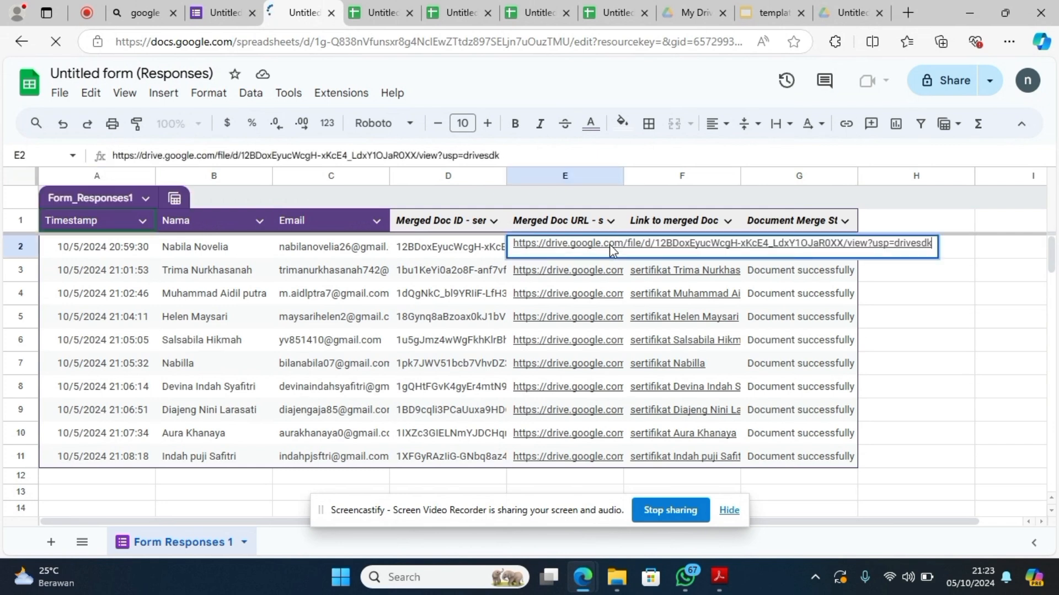
double_click(612, 246)
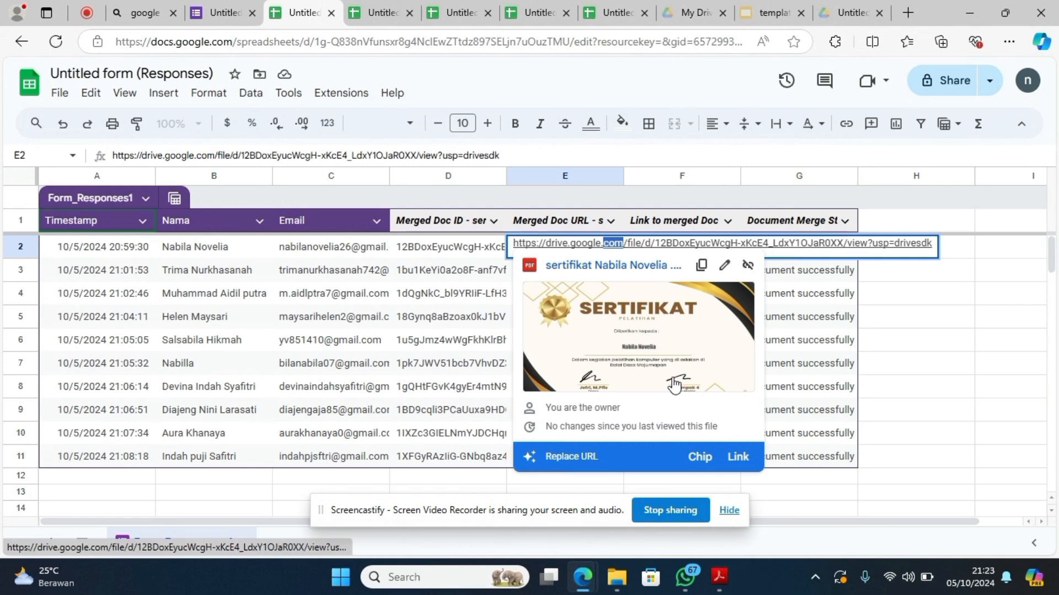
click(668, 368)
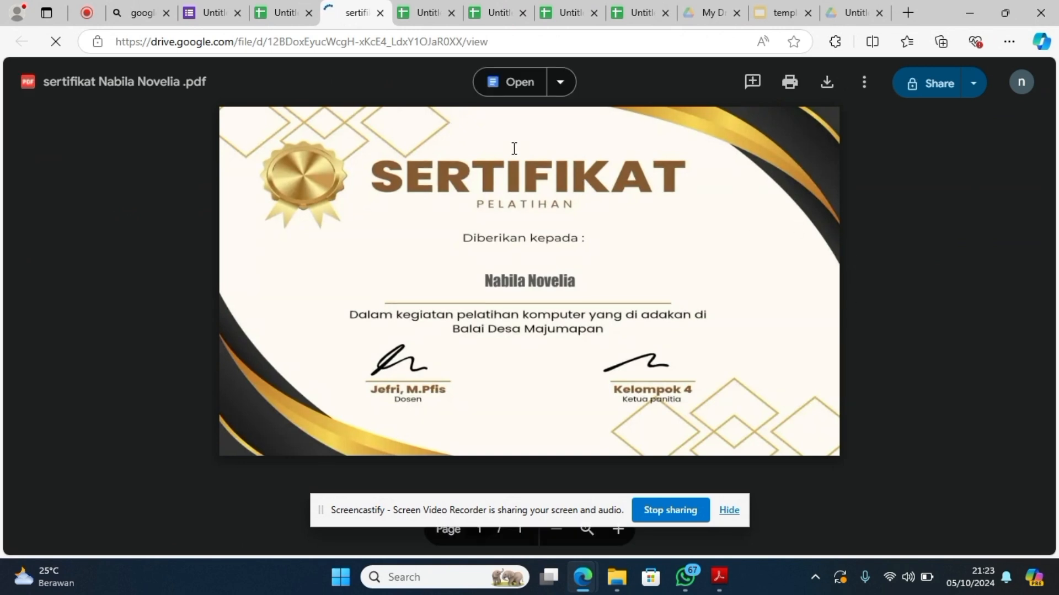
- Return to the response sheet, keep the browser open, and switch to Soal Untuk bahasa Autocrat.pdf in Adobe Acrobat Reader
click(219, 17)
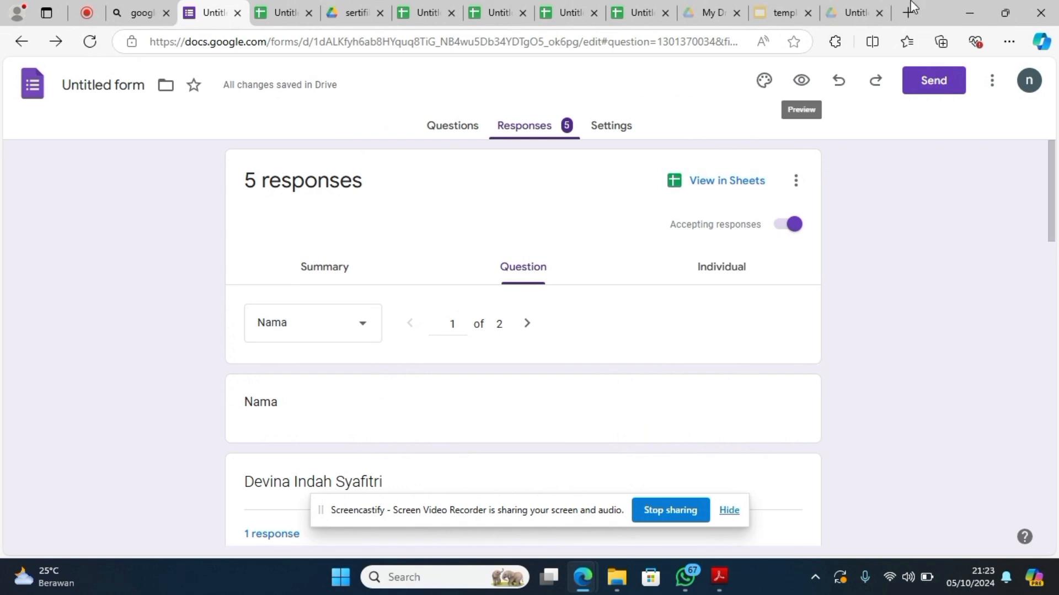
key(ctrl+Tab)
click(1040, 11)
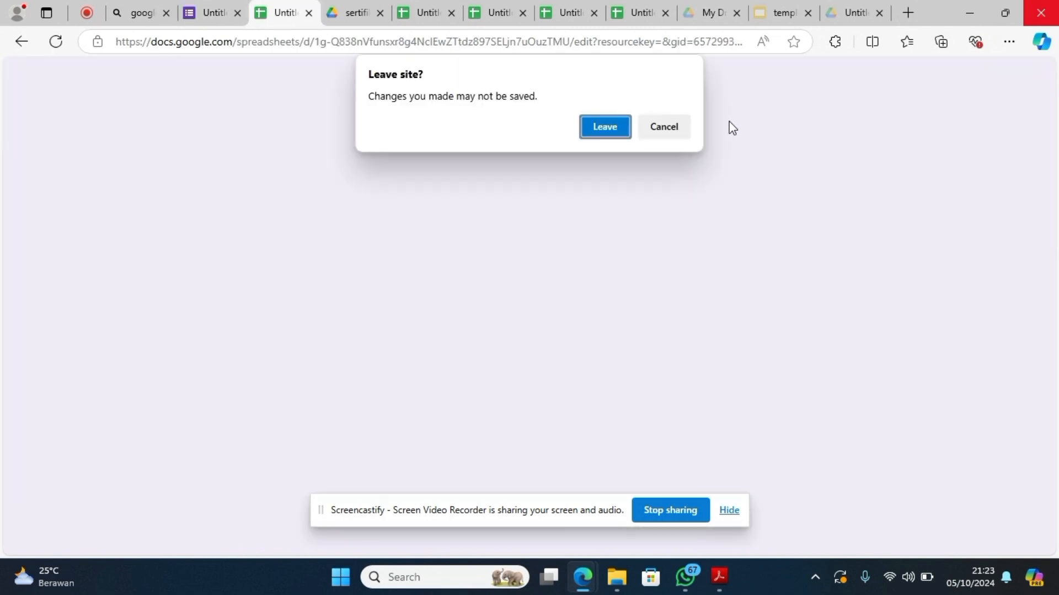
click(677, 128)
mouse_move(719, 576)
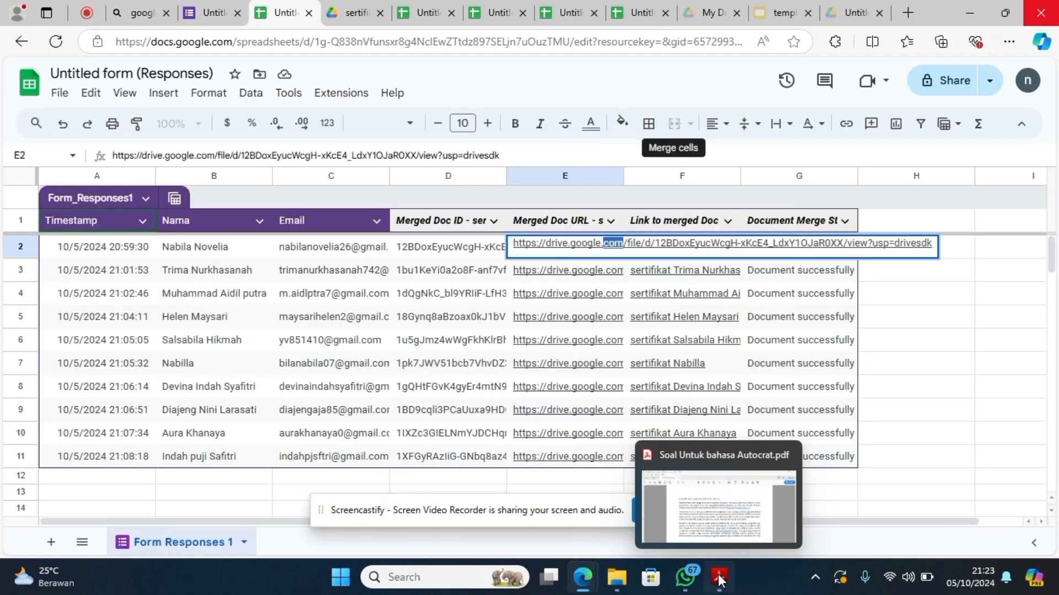
click(717, 498)
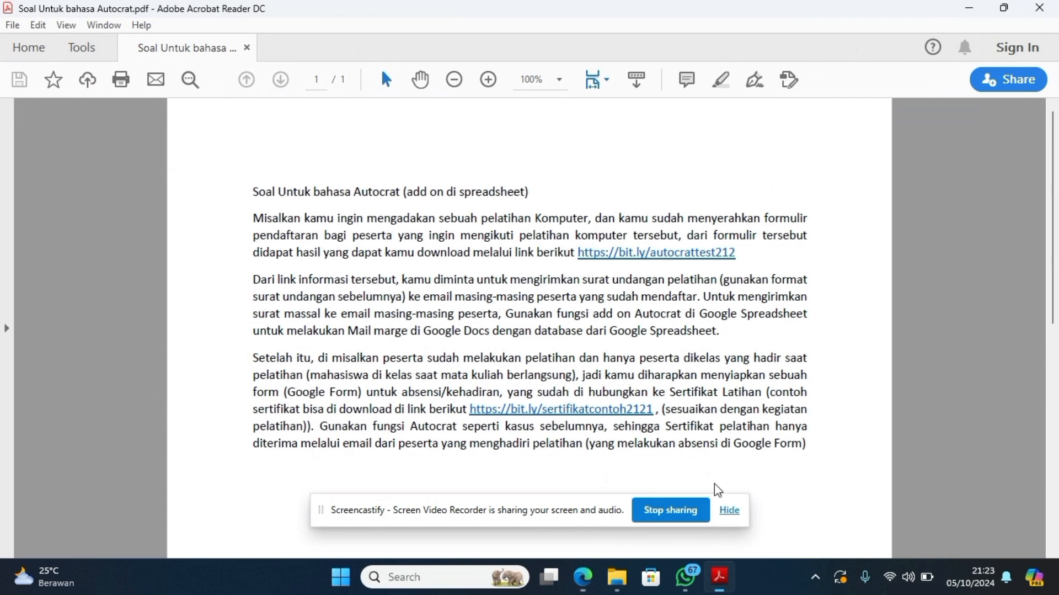